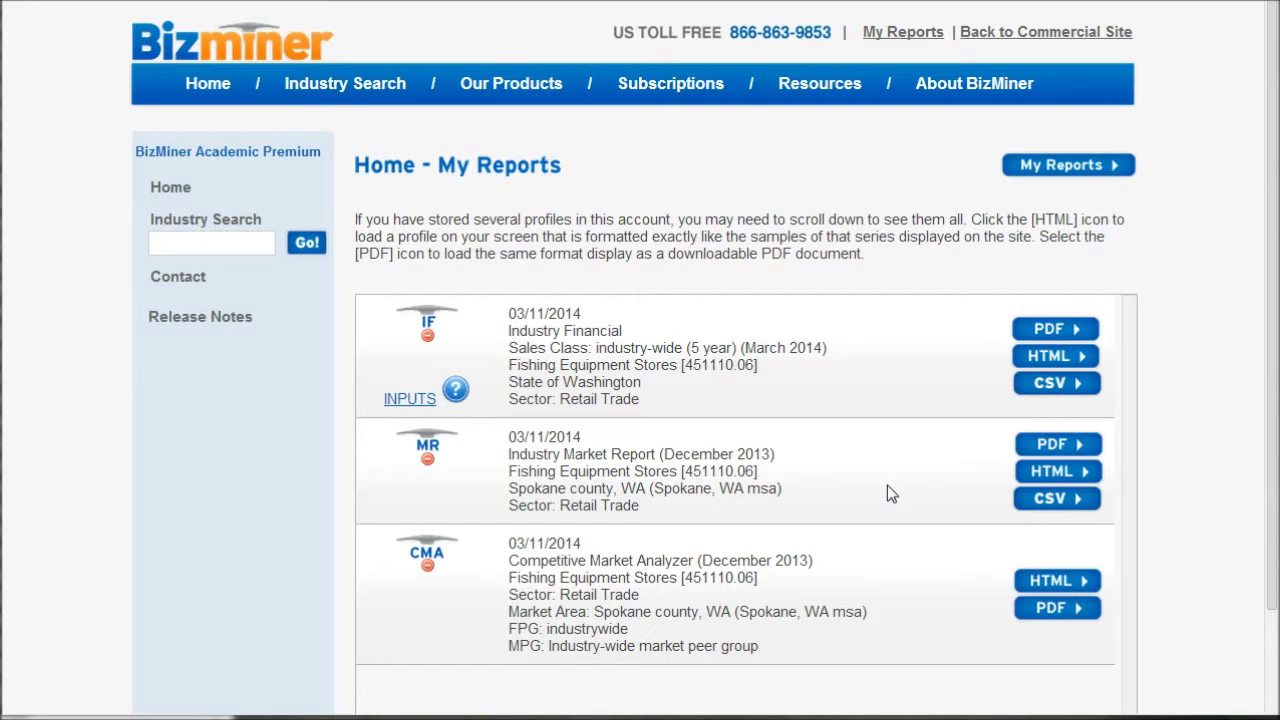
From the Library home page, search industries for 'fishing' and browse the matching results
click(596, 578)
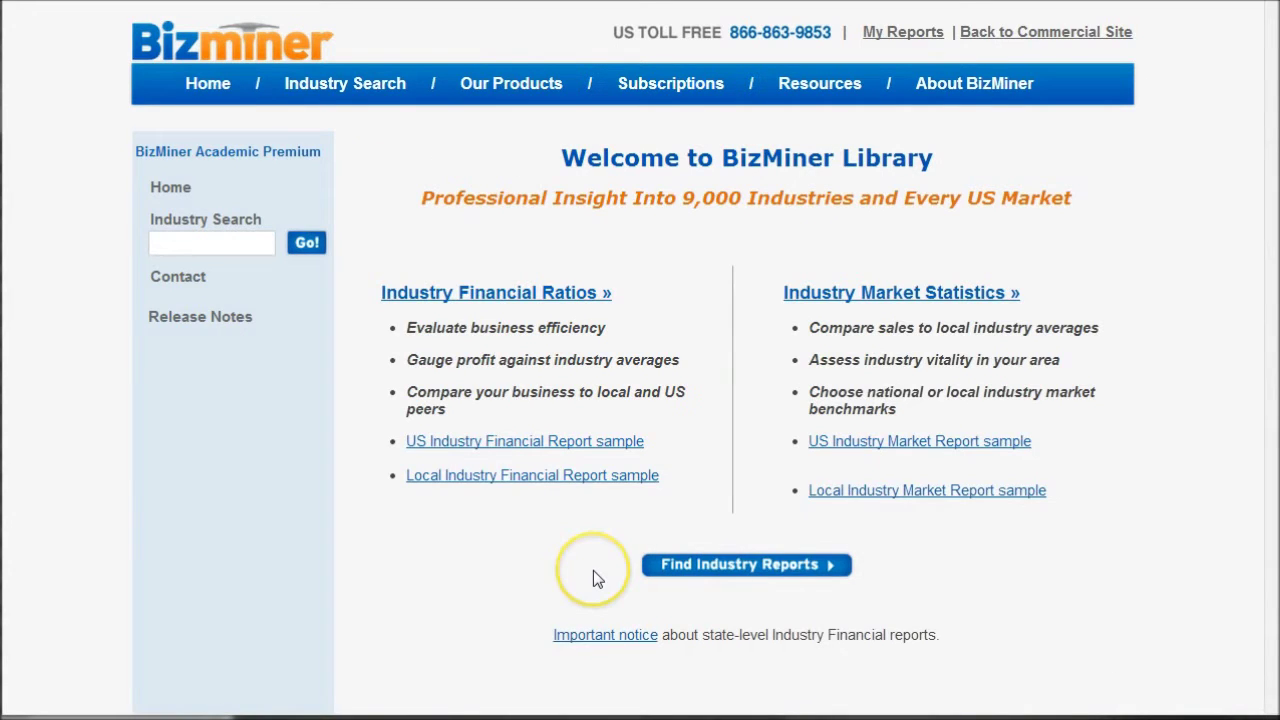
click(214, 241)
text(fishing)
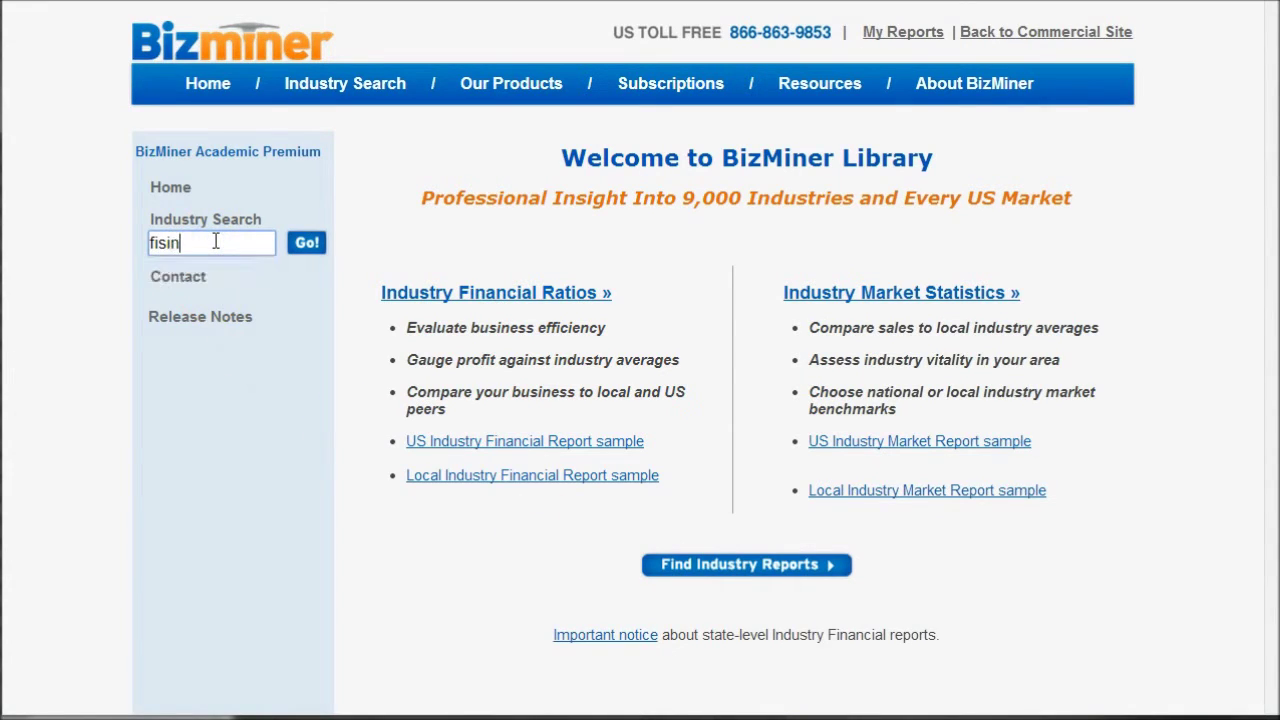
key(Return)
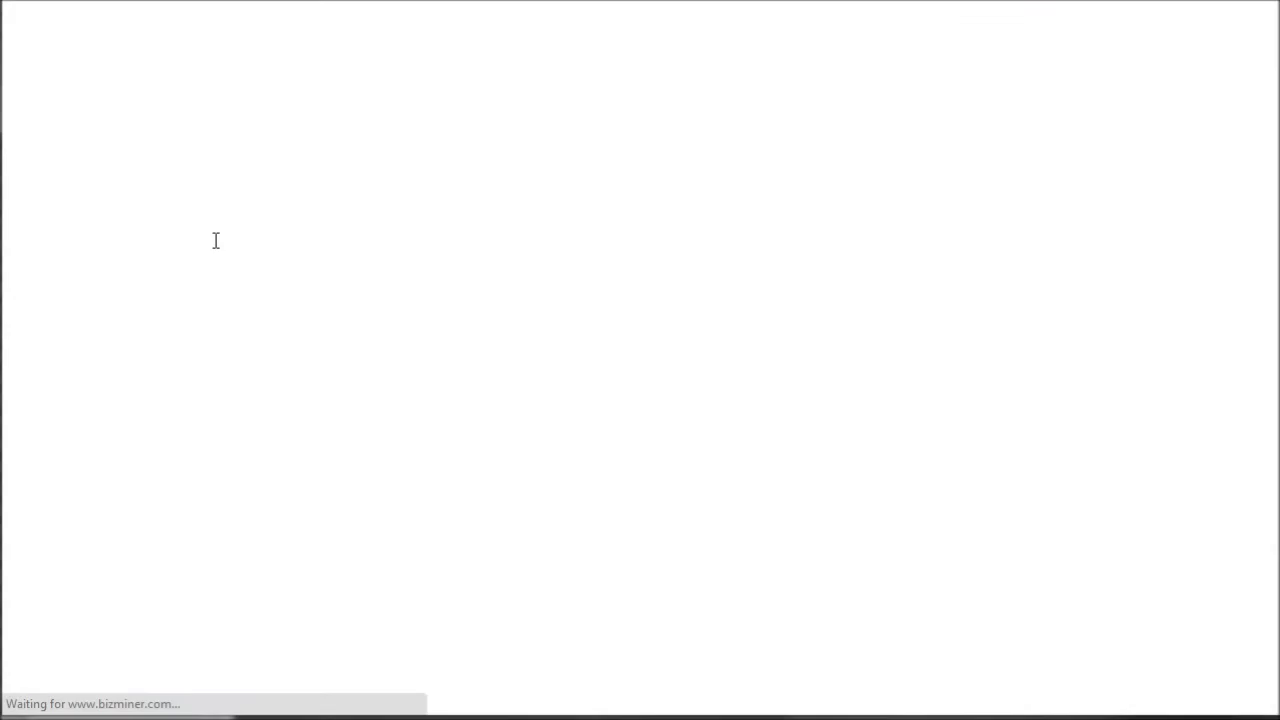
scroll(530, 388, down, 2)
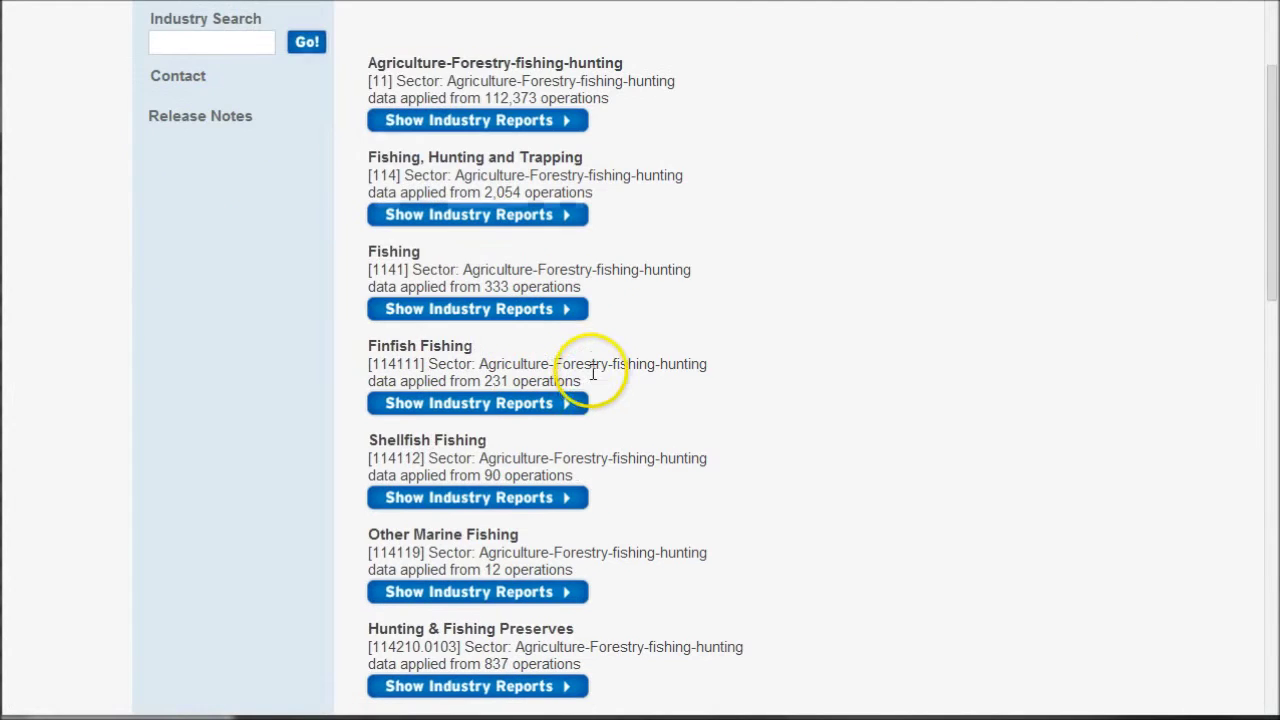
scroll(593, 409, down, 2)
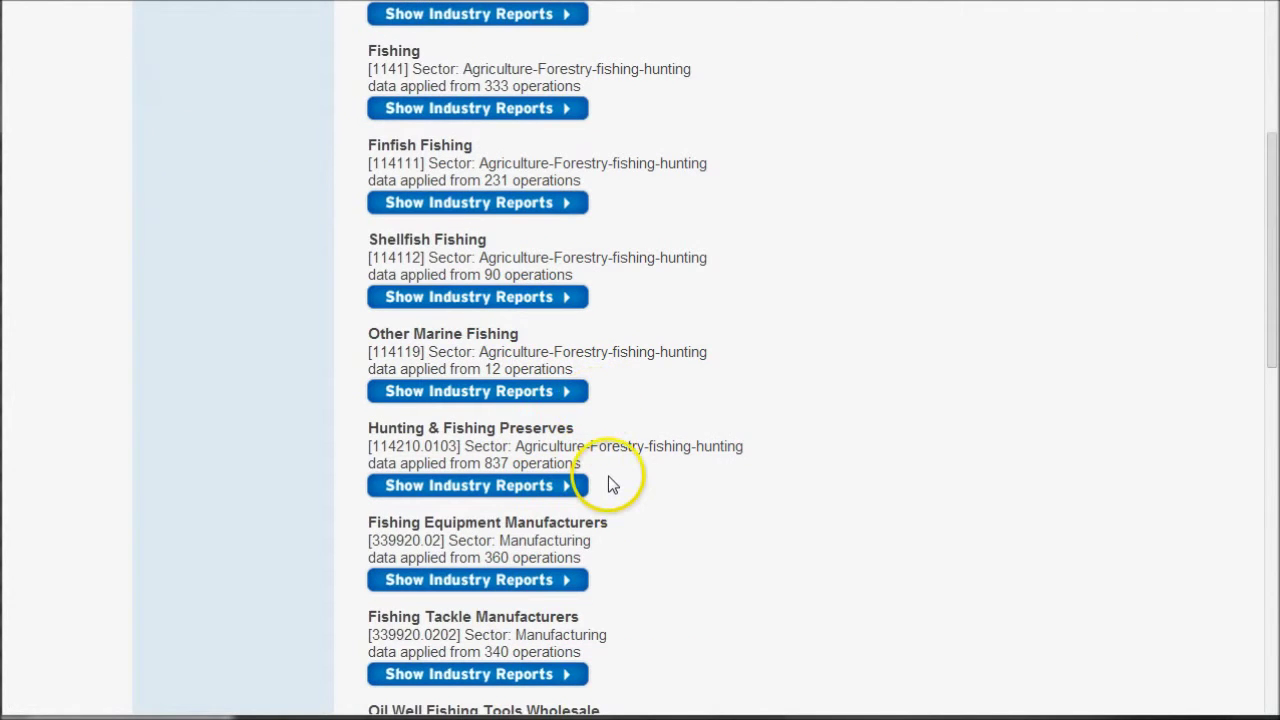
scroll(600, 478, down, 3)
scroll(595, 475, down, 1)
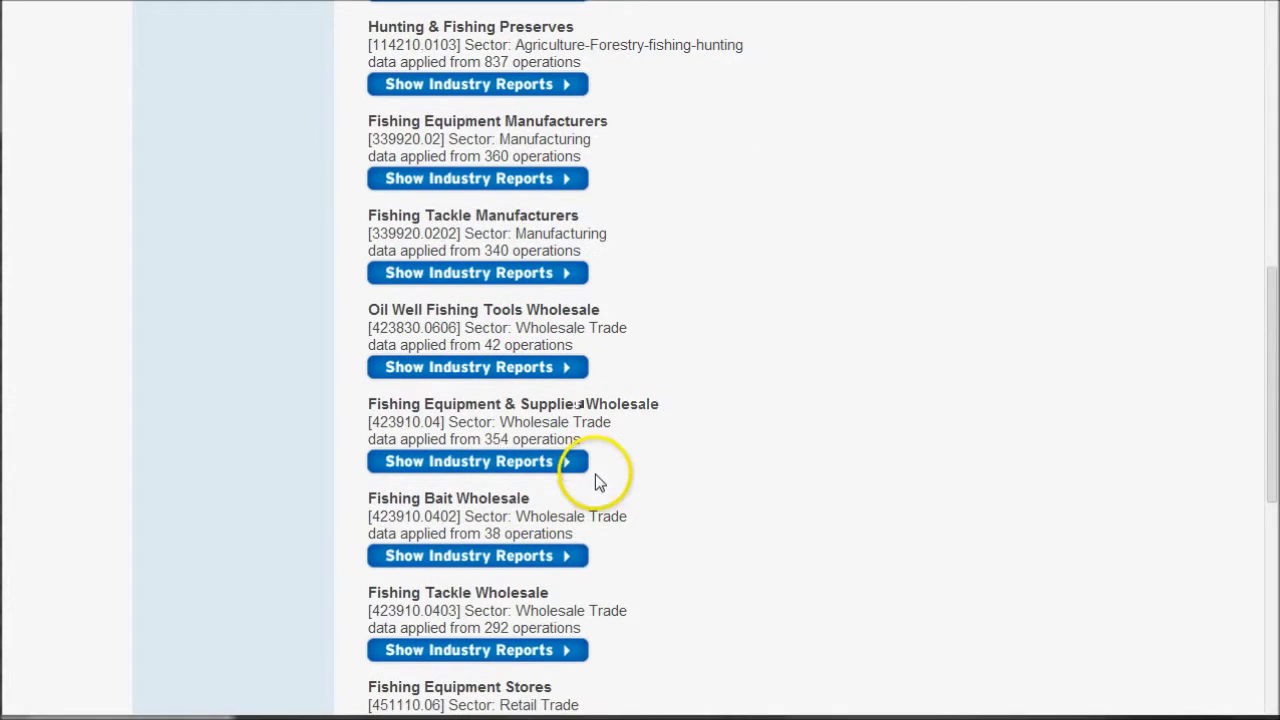
scroll(580, 580, down, 1)
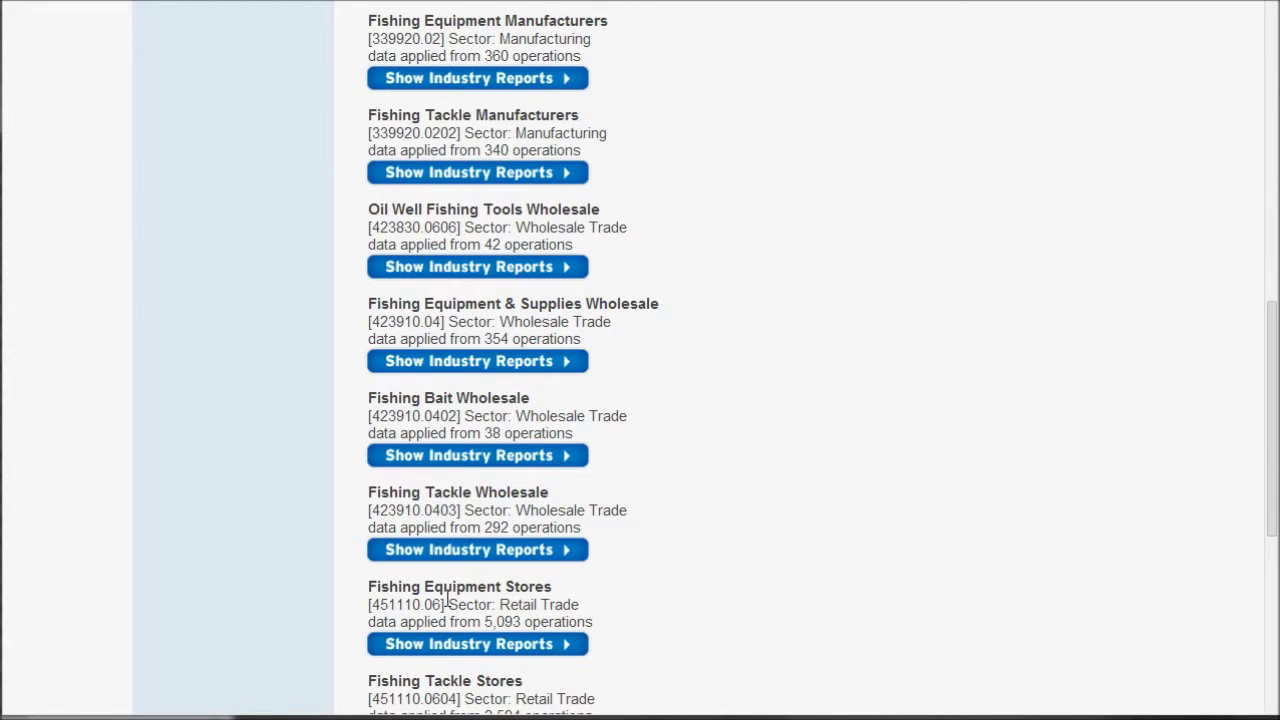
scroll(446, 600, up, 9)
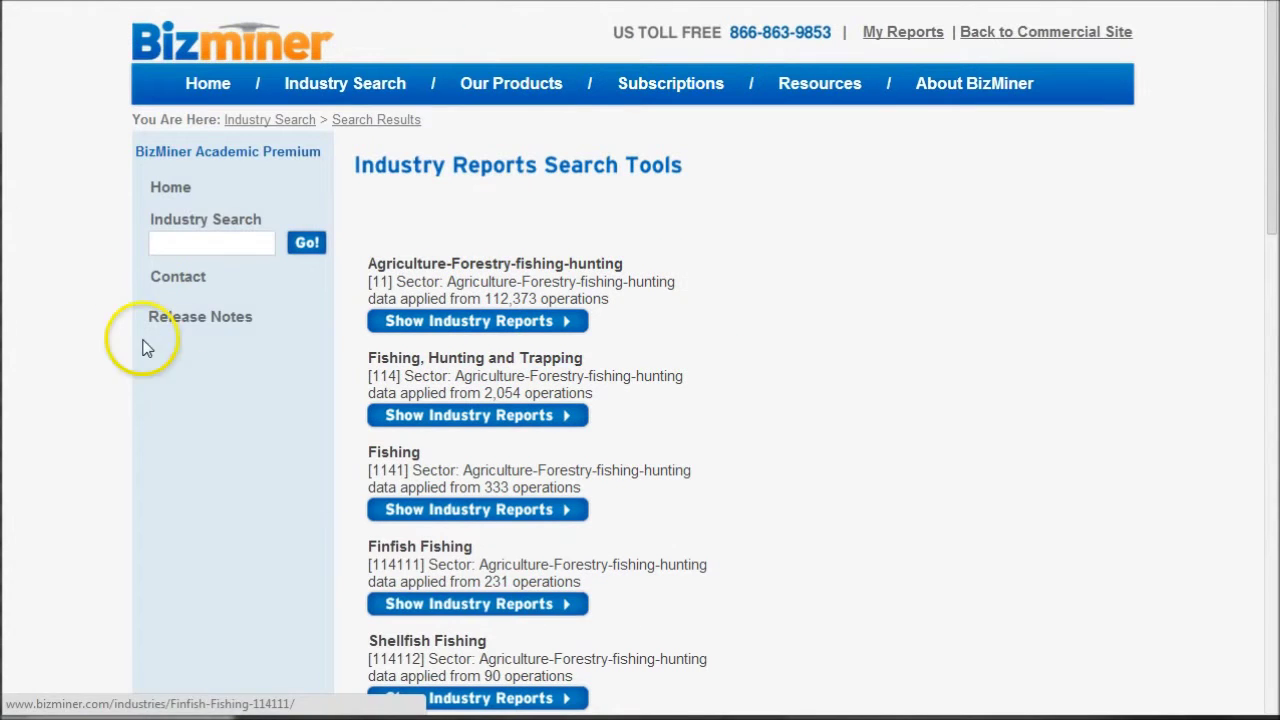
Drill down through Retail Trade to 451 Sporting Goods, Hobby, Book, and Music Stores
click(208, 222)
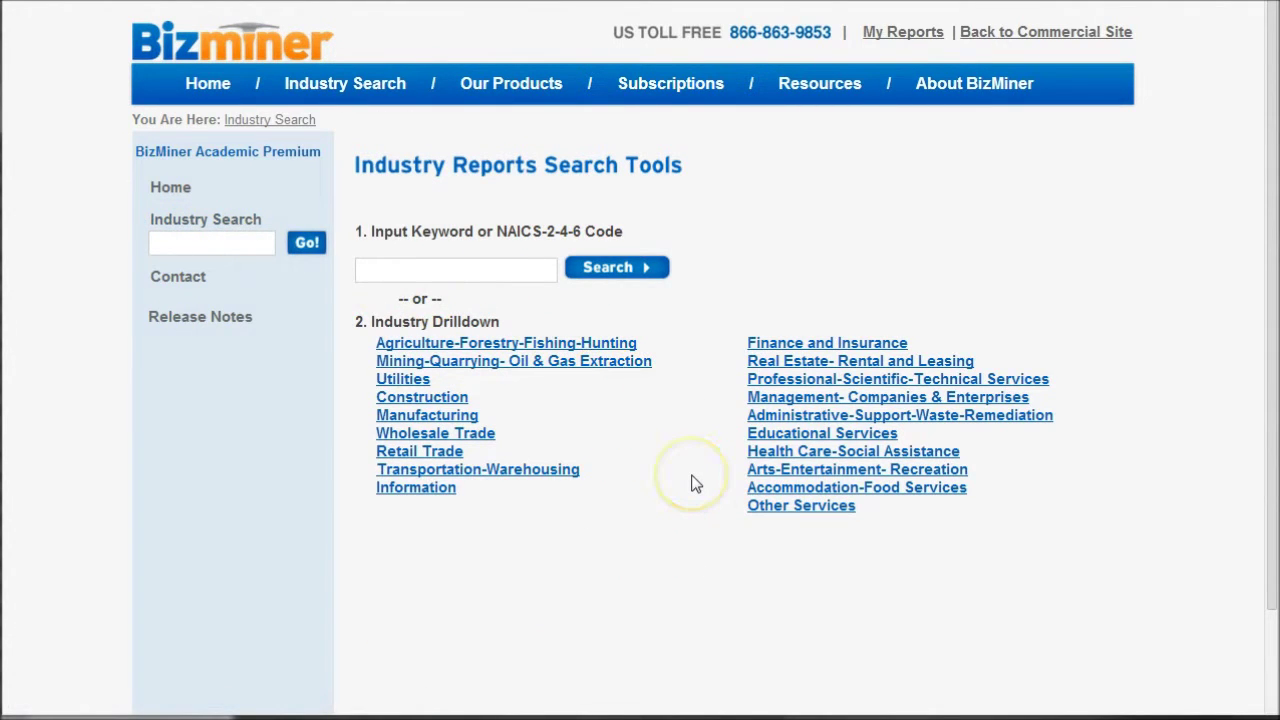
click(428, 455)
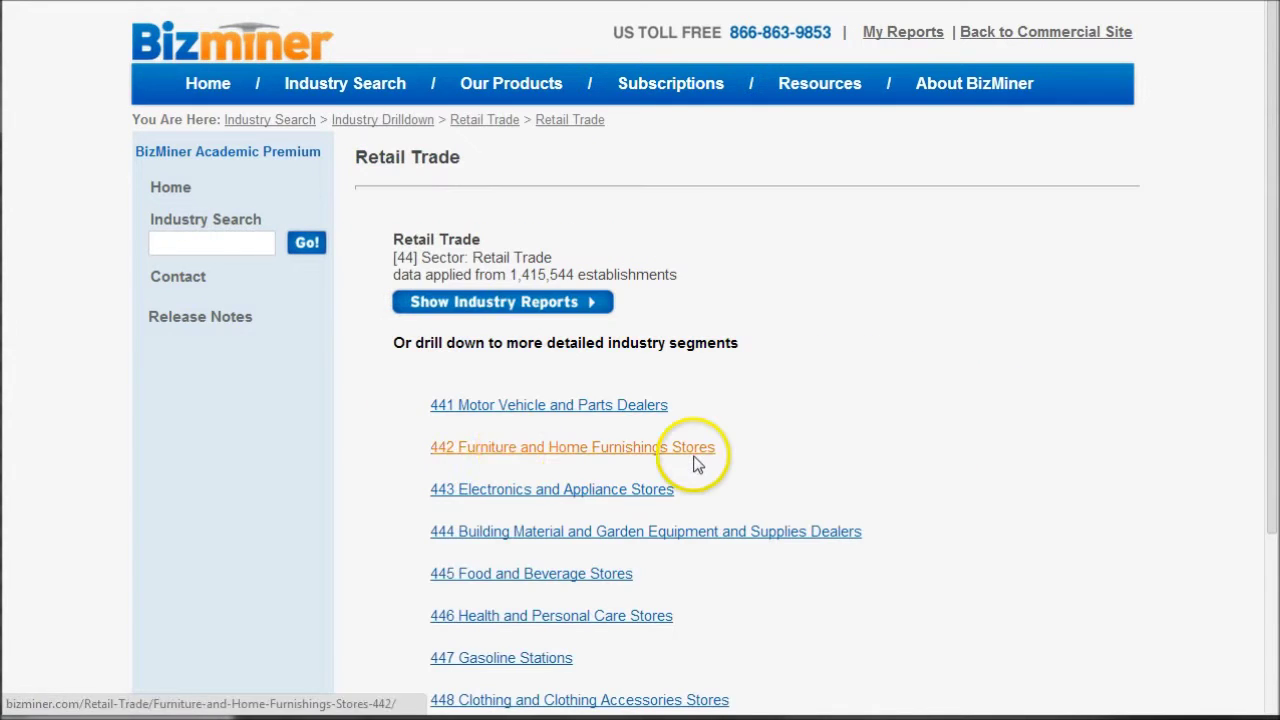
scroll(697, 563, down, 2)
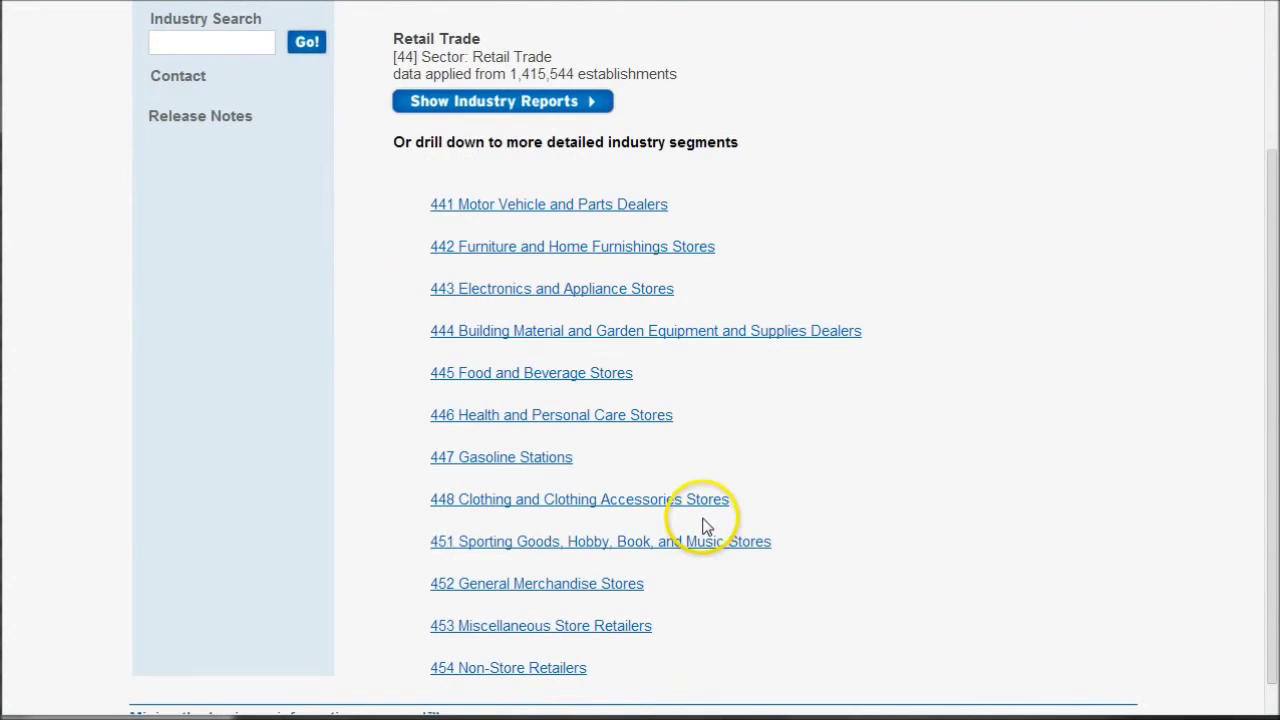
click(516, 550)
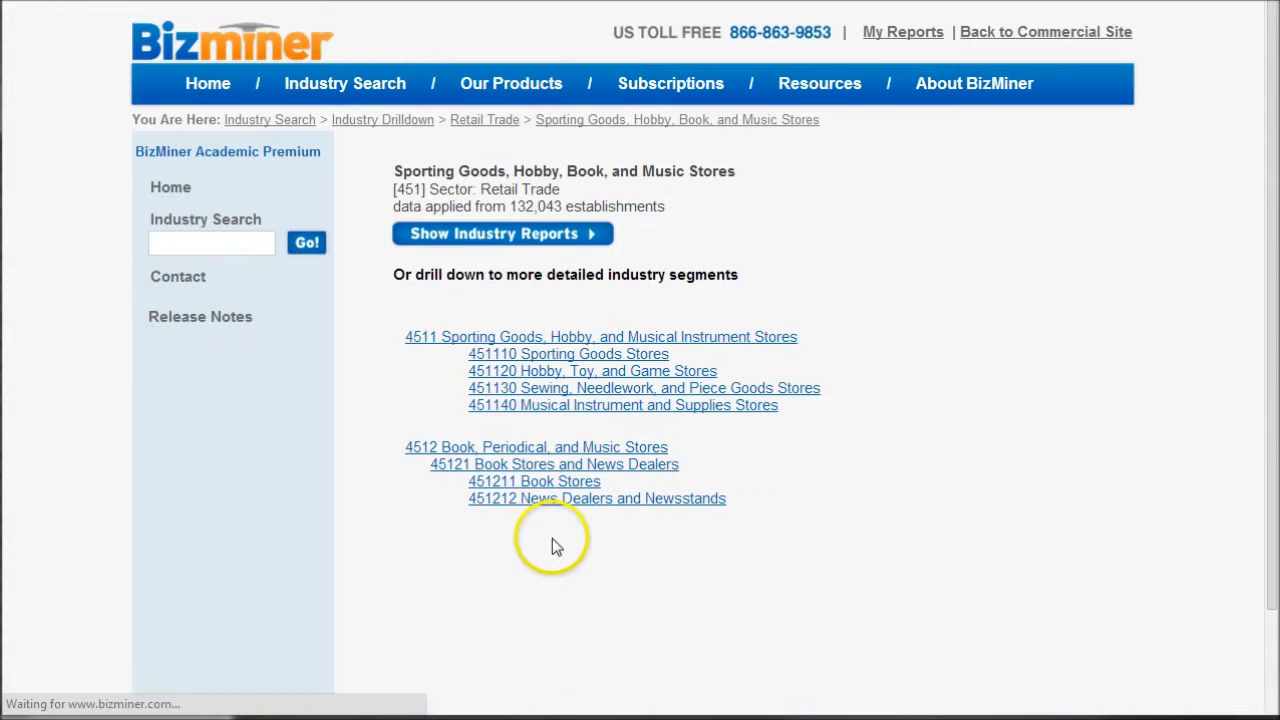
Open 4511 Sporting Goods, Hobby, and Musical Instrument Stores and scroll down to Fishing Equipment Stores
click(538, 345)
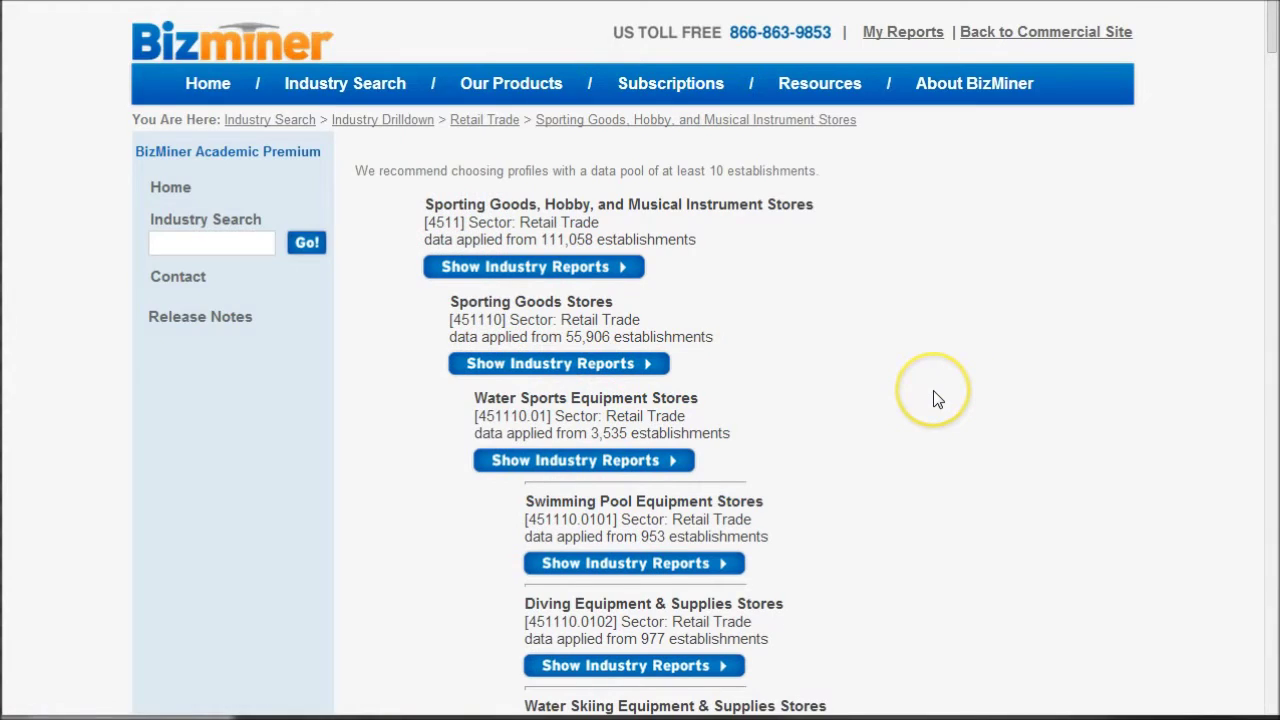
scroll(933, 390, down, 1)
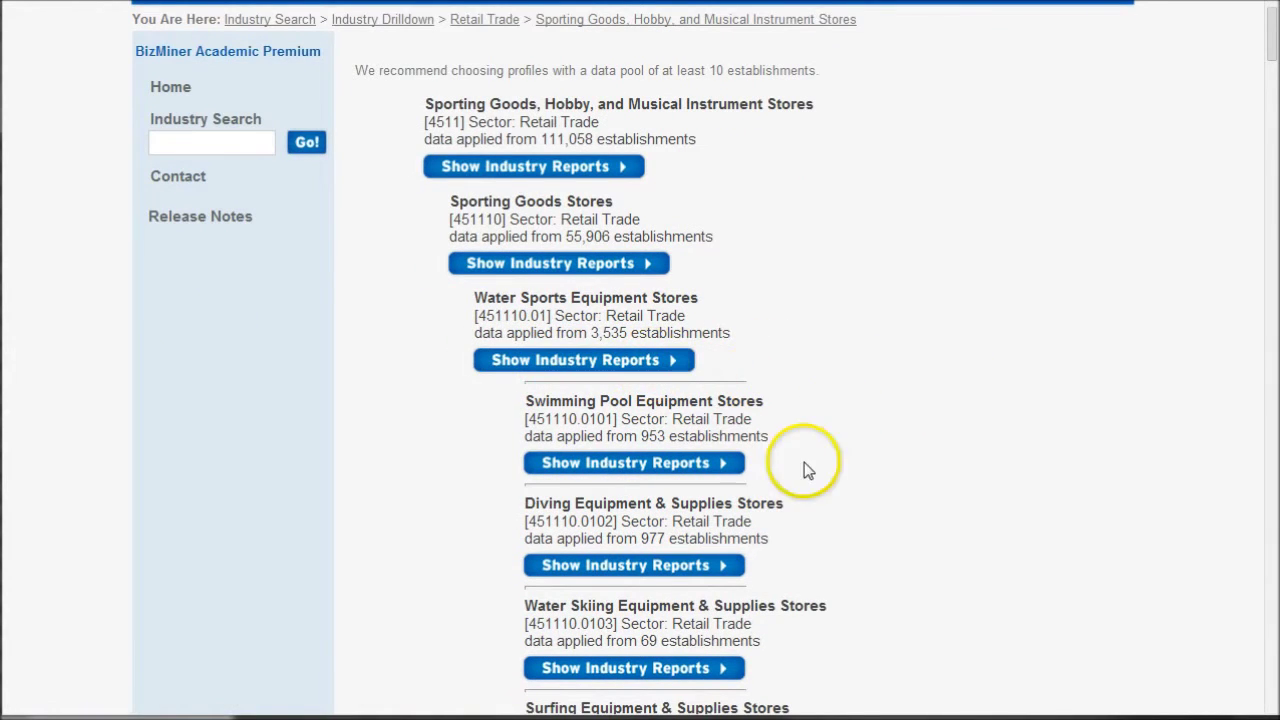
scroll(849, 480, down, 1)
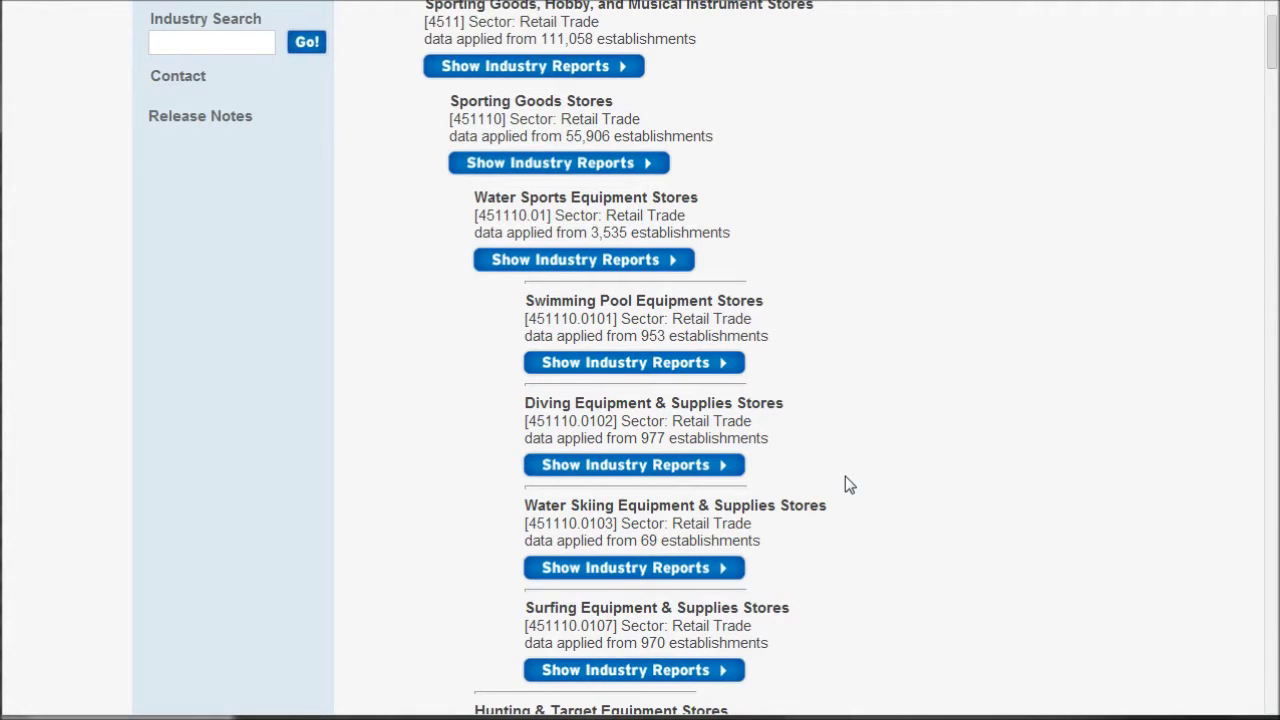
scroll(740, 465, down, 4)
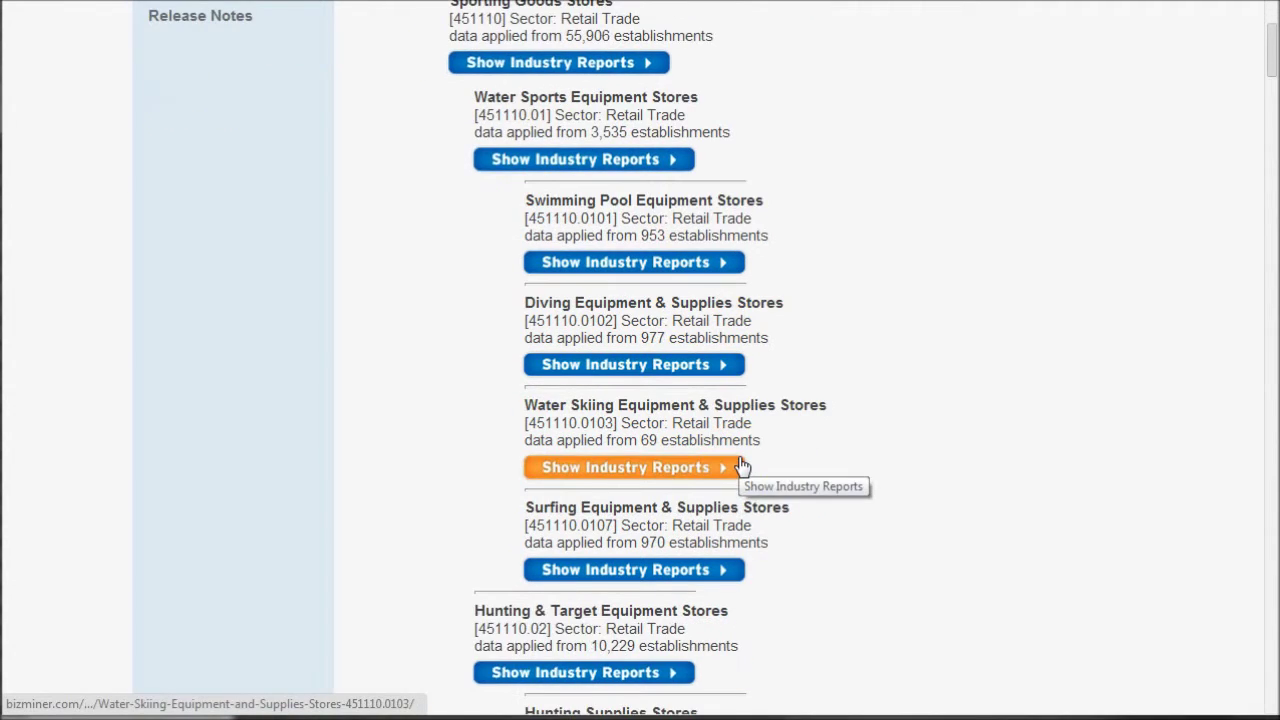
scroll(740, 465, down, 4)
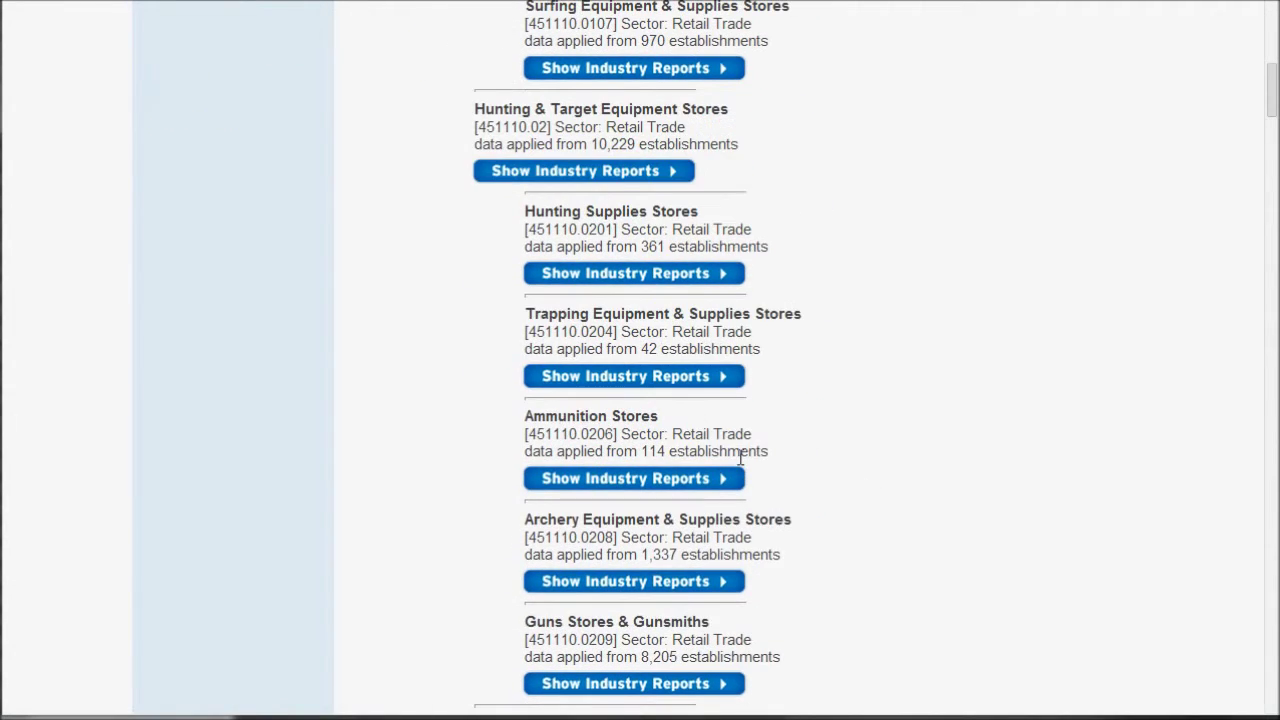
scroll(740, 460, down, 6)
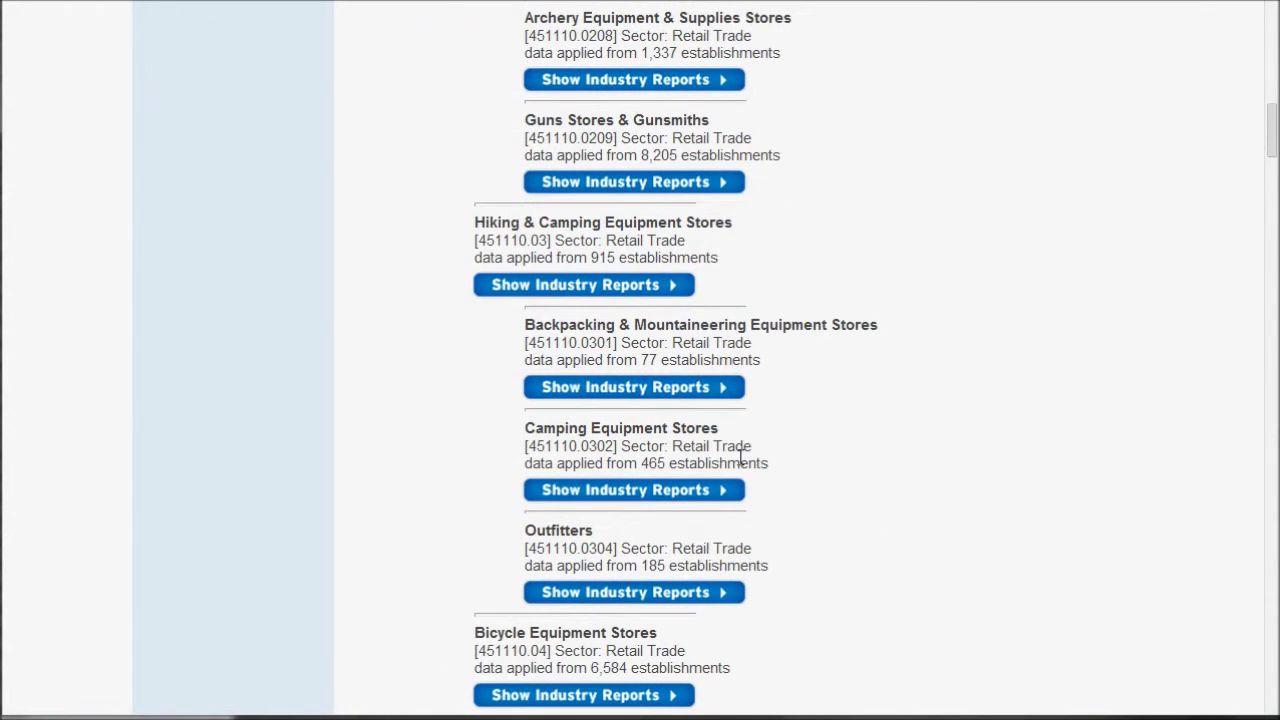
scroll(740, 465, down, 1)
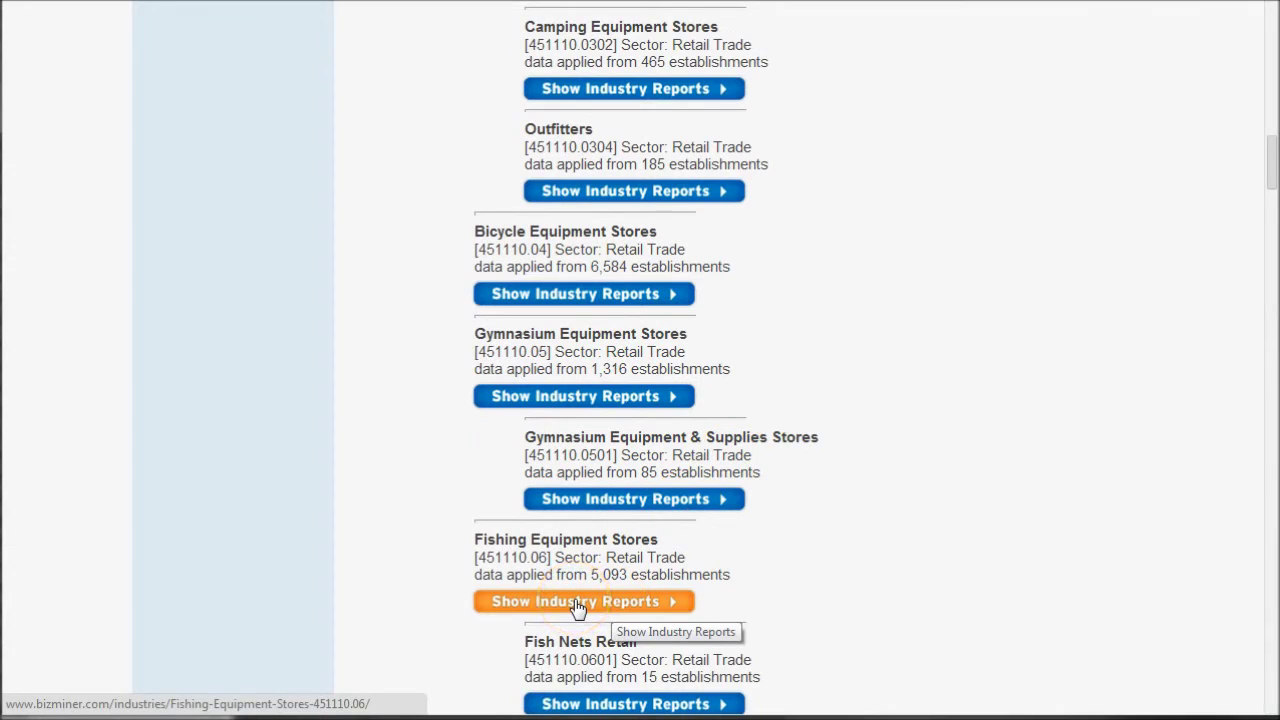
Check Fishing Equipment Stores' 5,093 establishments and open its industry reports
drag(630, 574, 575, 573)
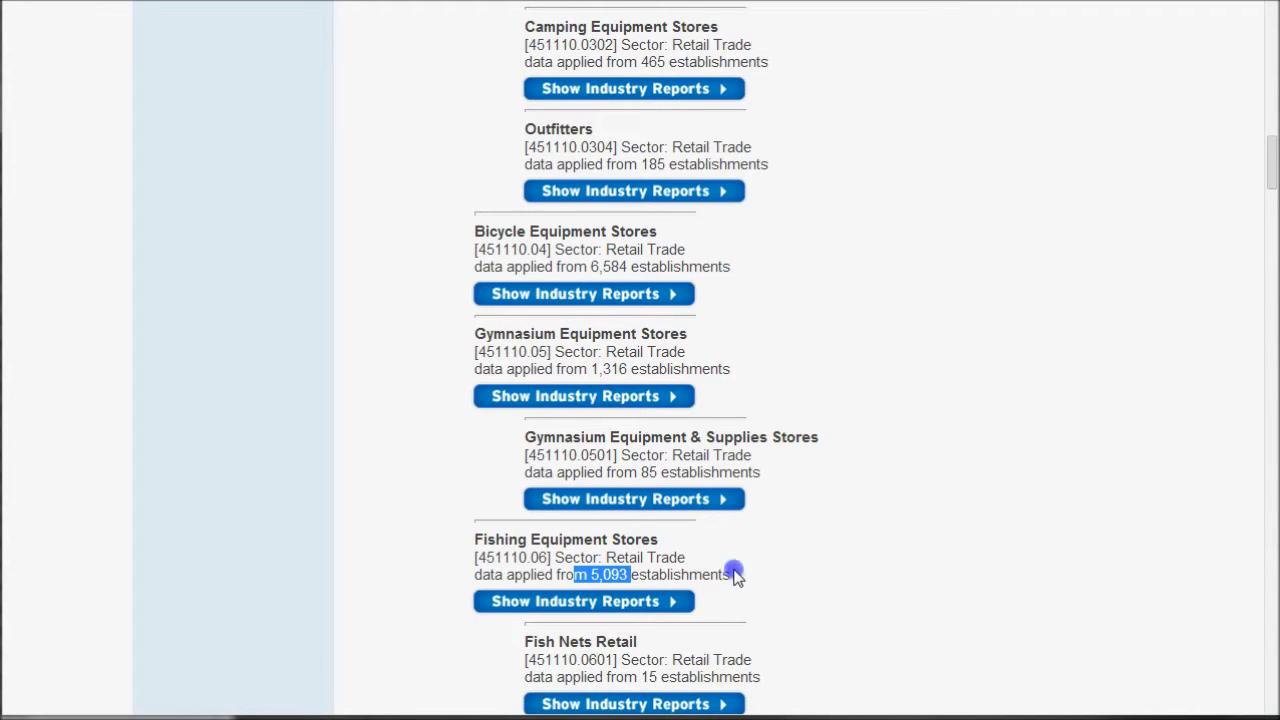
click(606, 603)
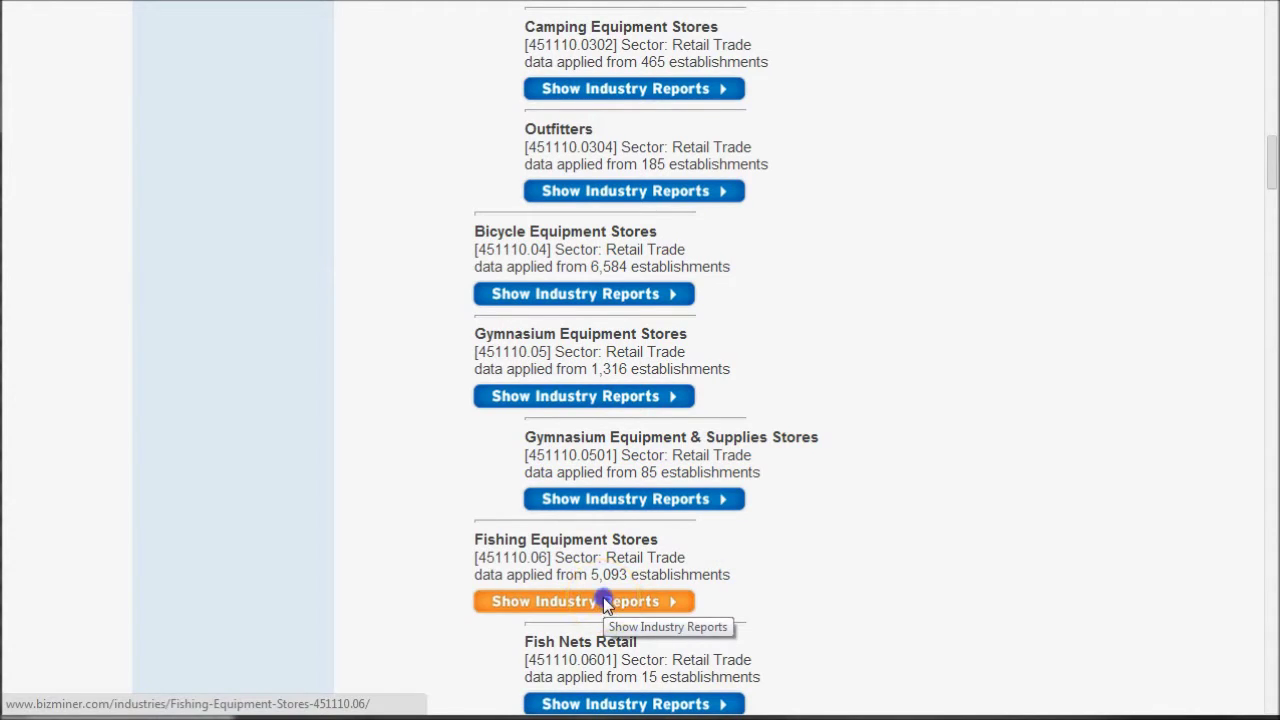
click(606, 601)
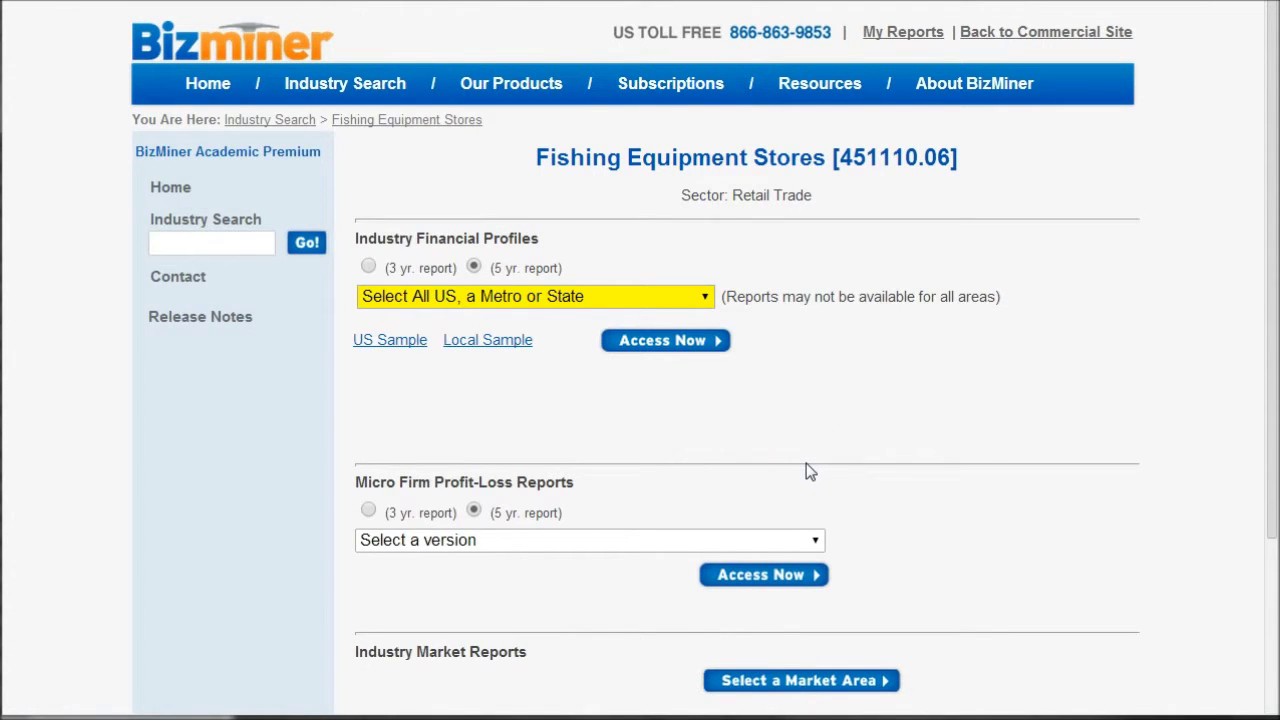
scroll(840, 415, down, 1)
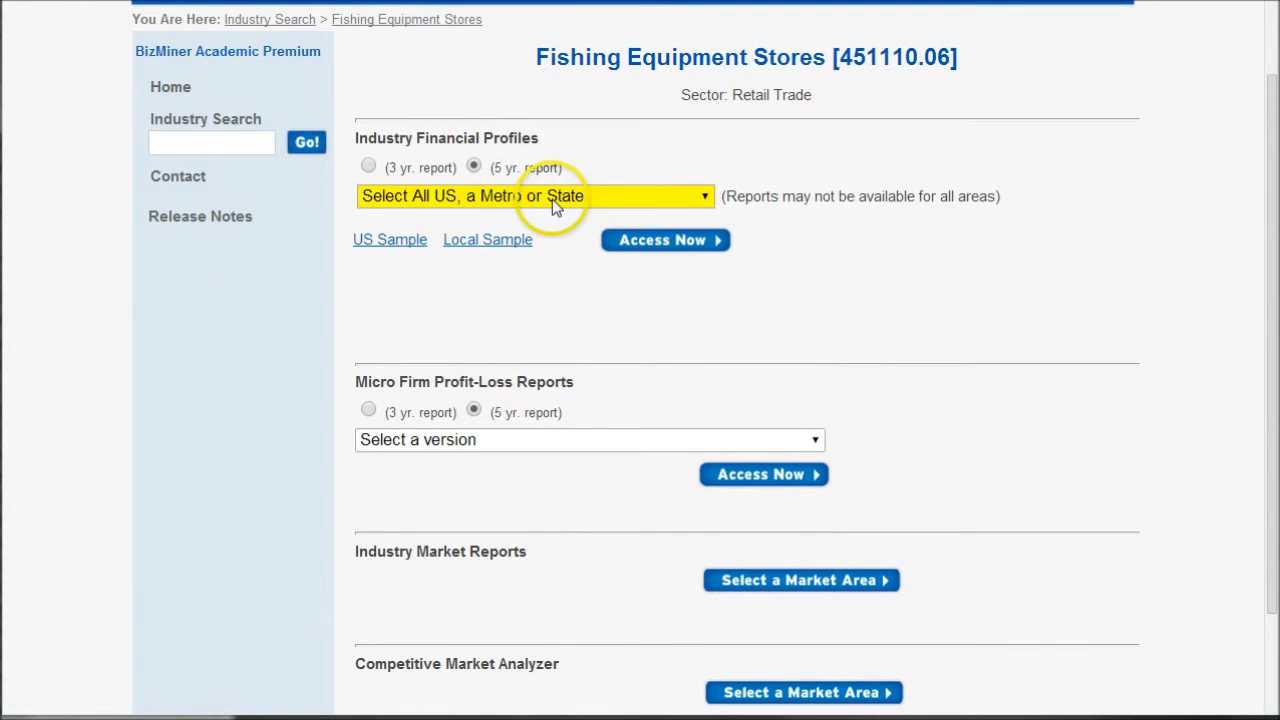
scroll(587, 268, down, 1)
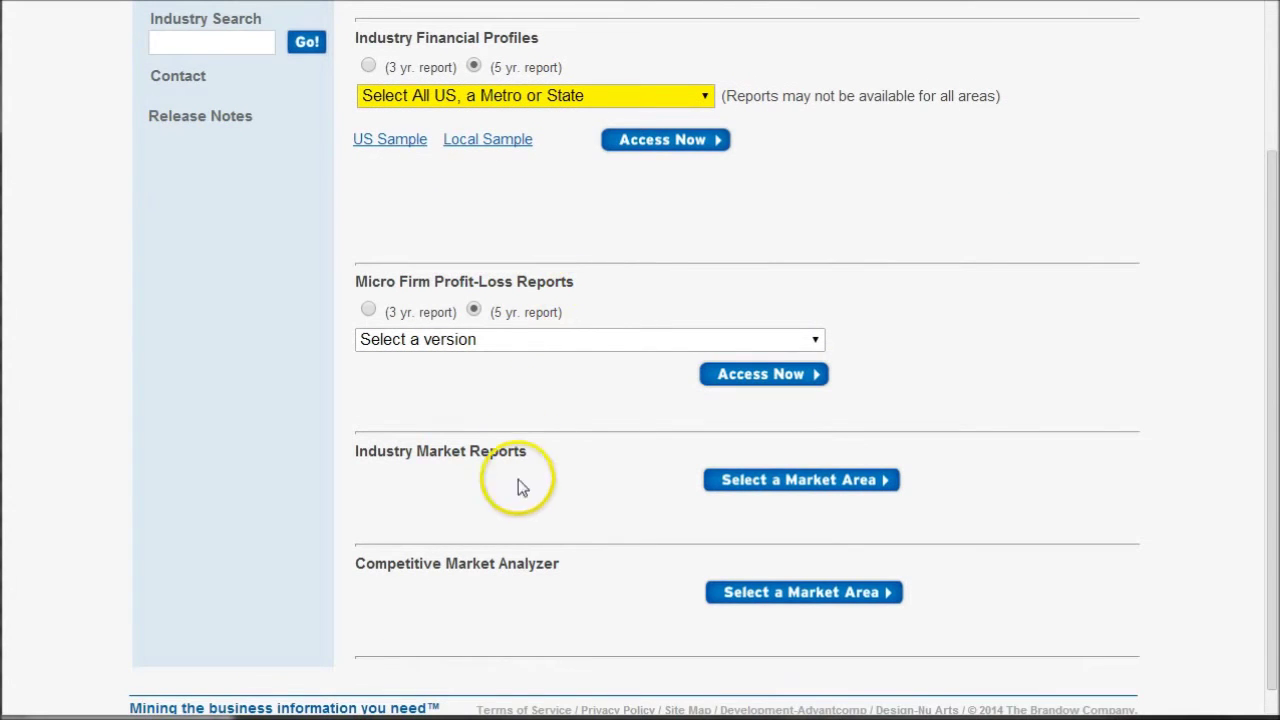
scroll(828, 250, up, 1)
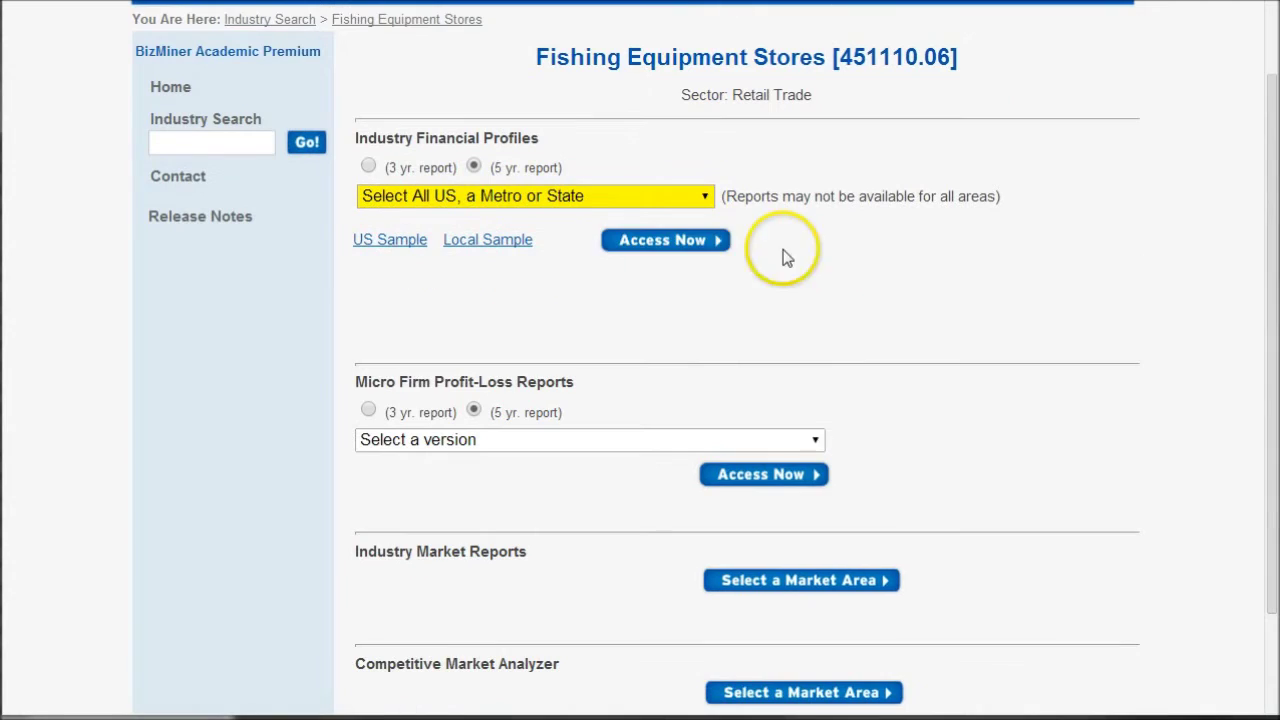
click(704, 197)
scroll(540, 372, down, 15)
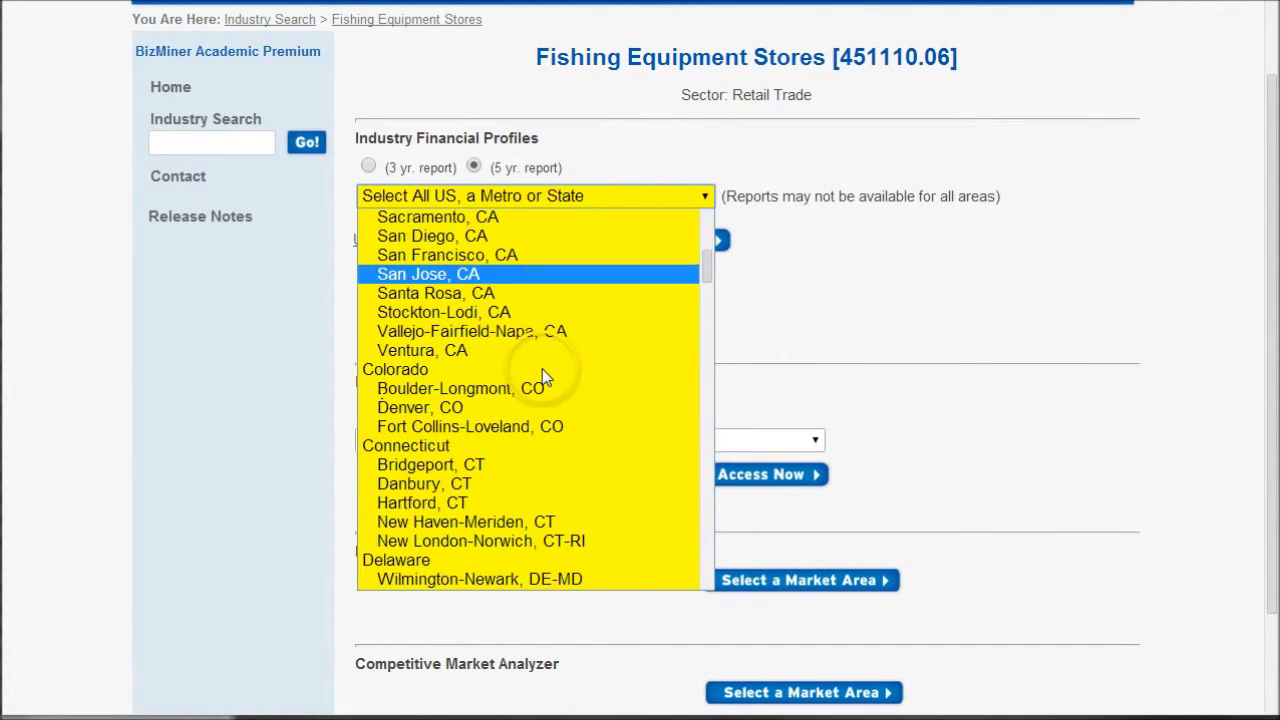
text(wi)
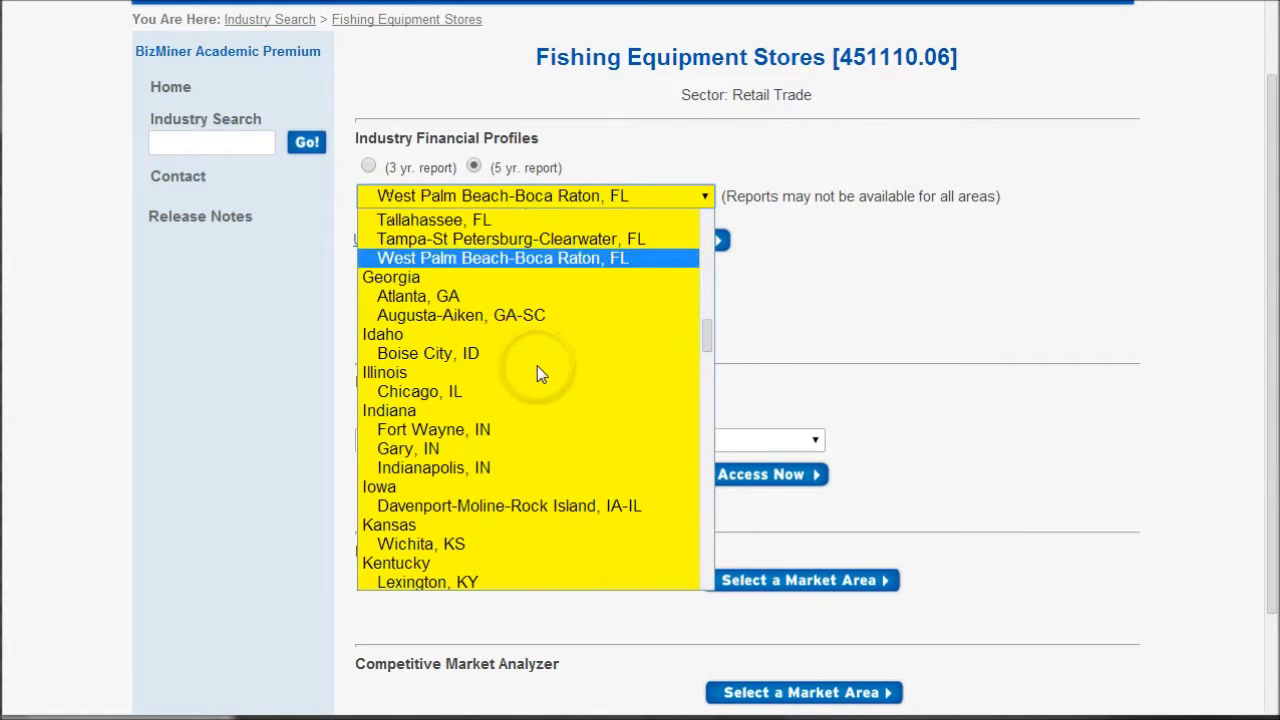
text(ww)
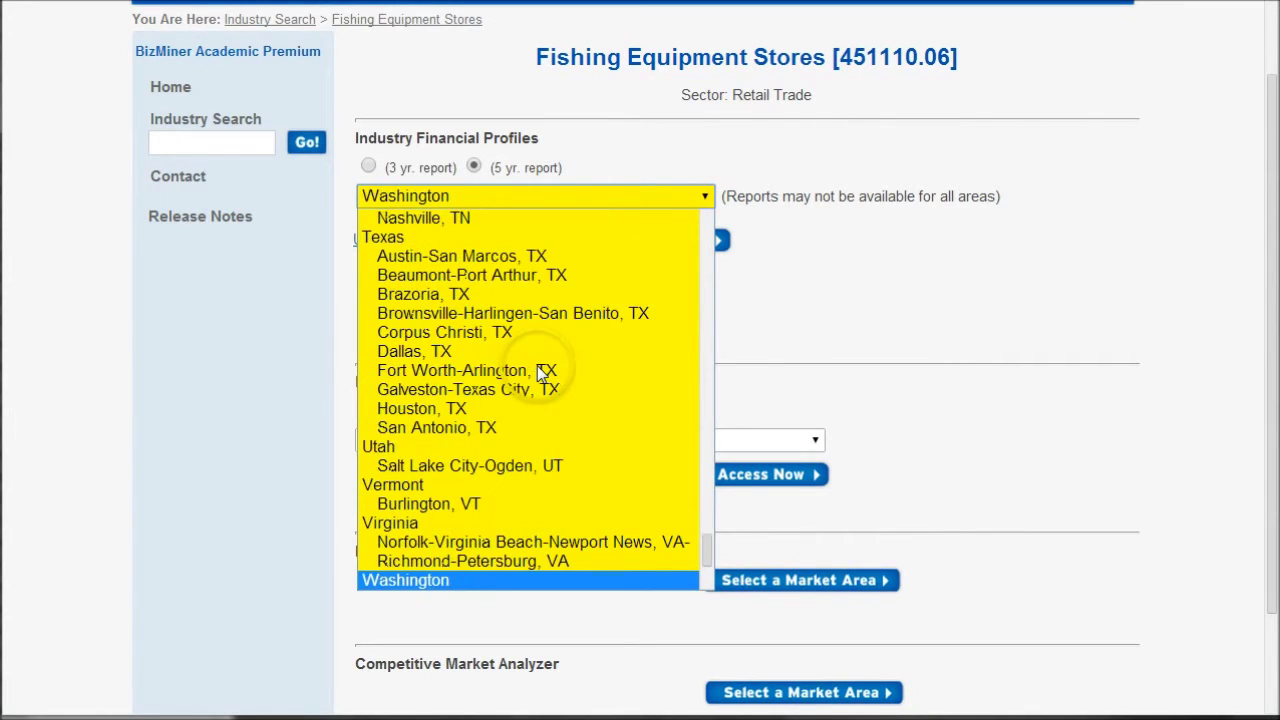
scroll(540, 512, down, 2)
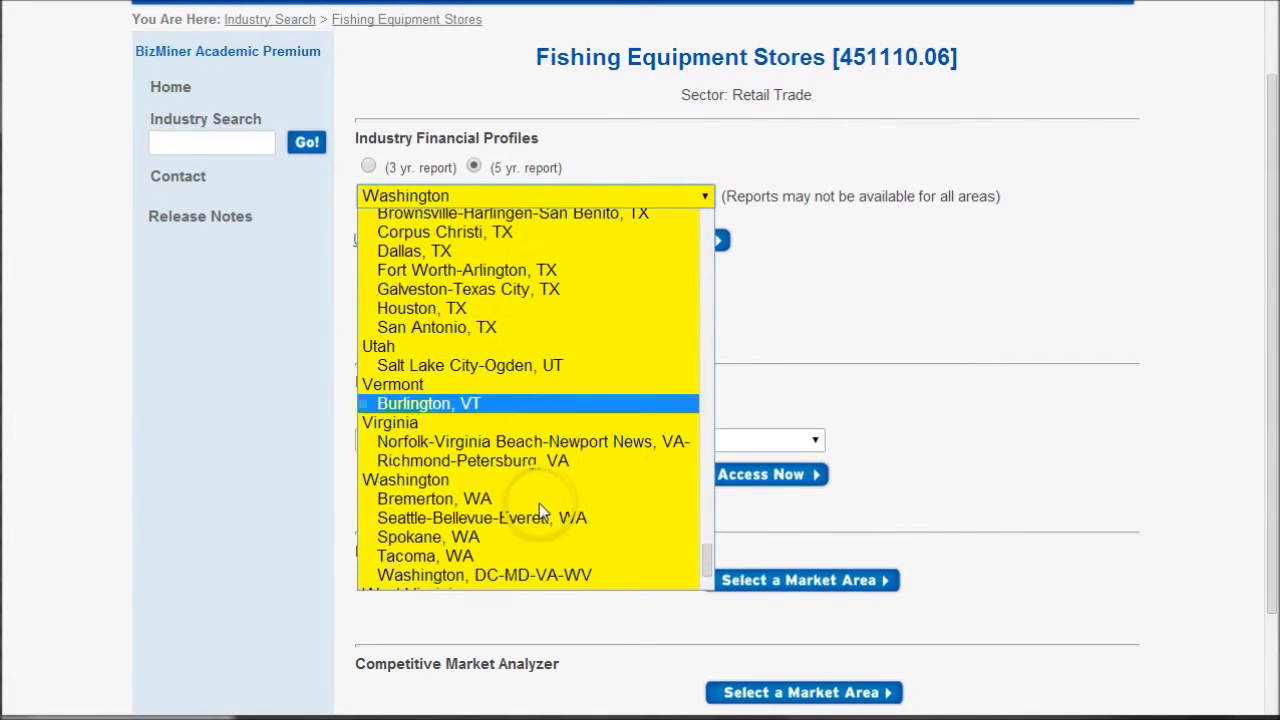
click(436, 540)
click(712, 245)
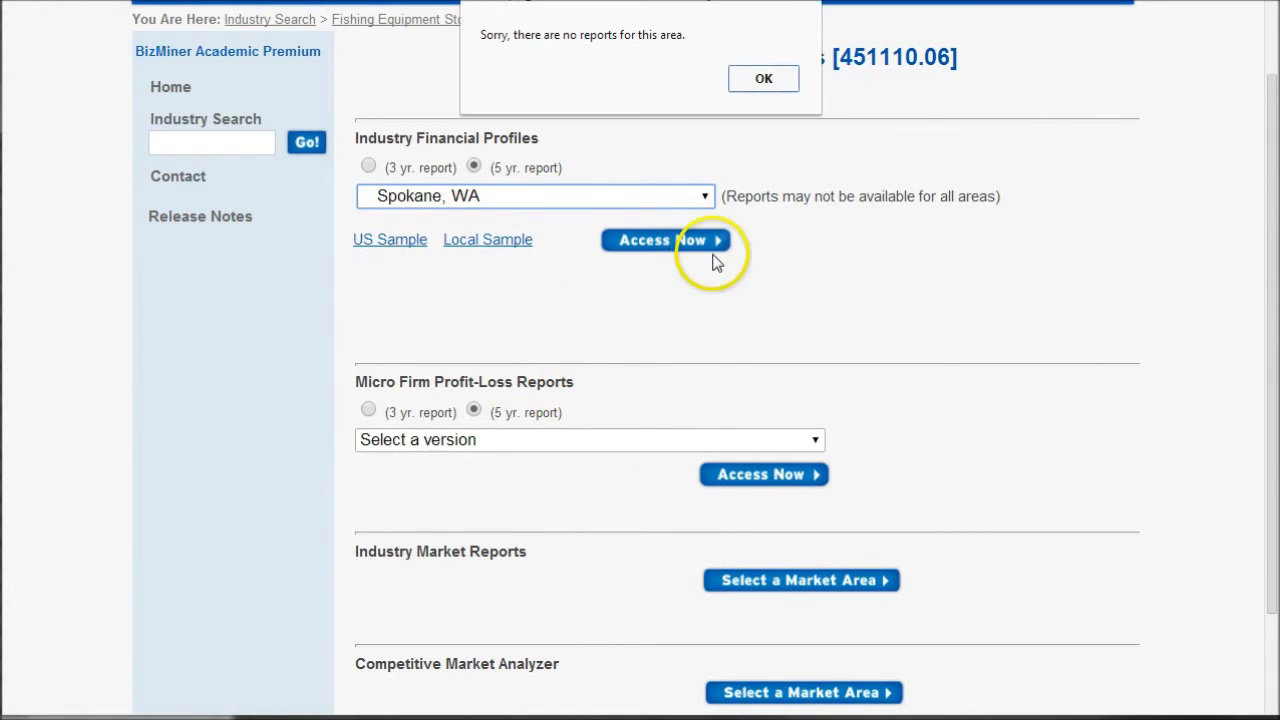
click(770, 80)
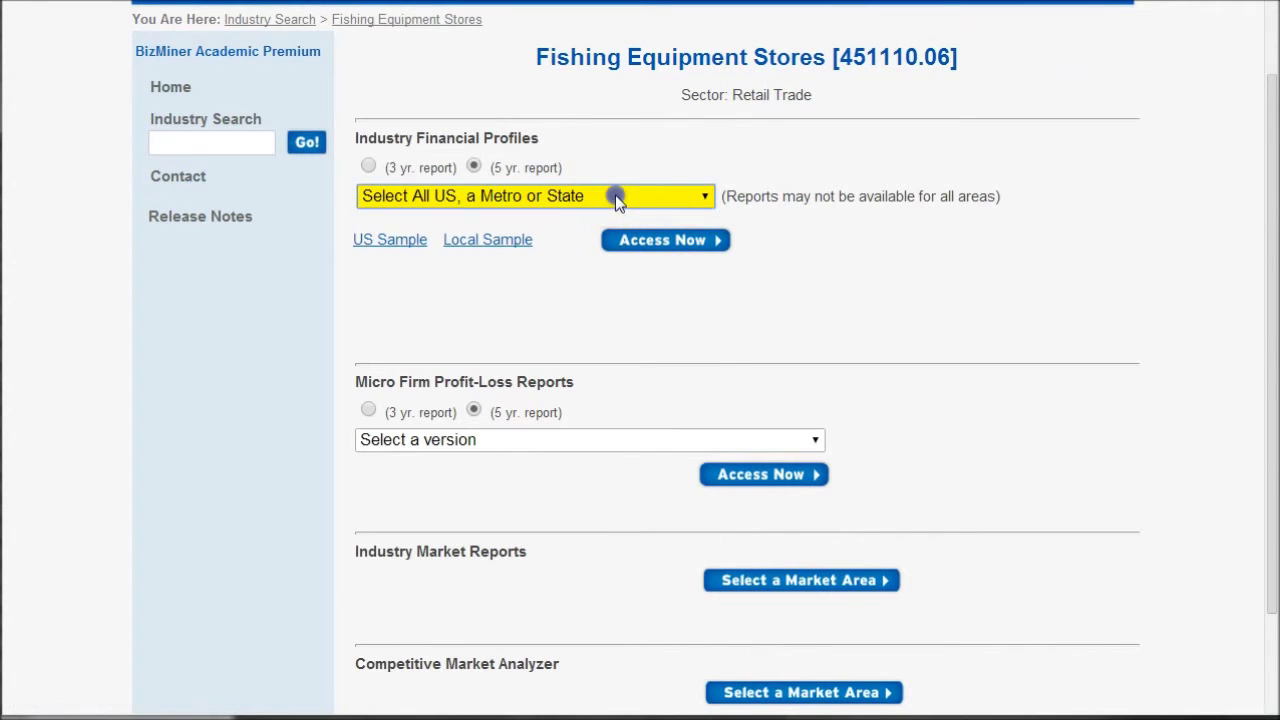
click(614, 196)
Set the financial profile area to Washington and the sales class to industrywide (109 firms)
scroll(479, 498, down, 10)
scroll(474, 482, down, 15)
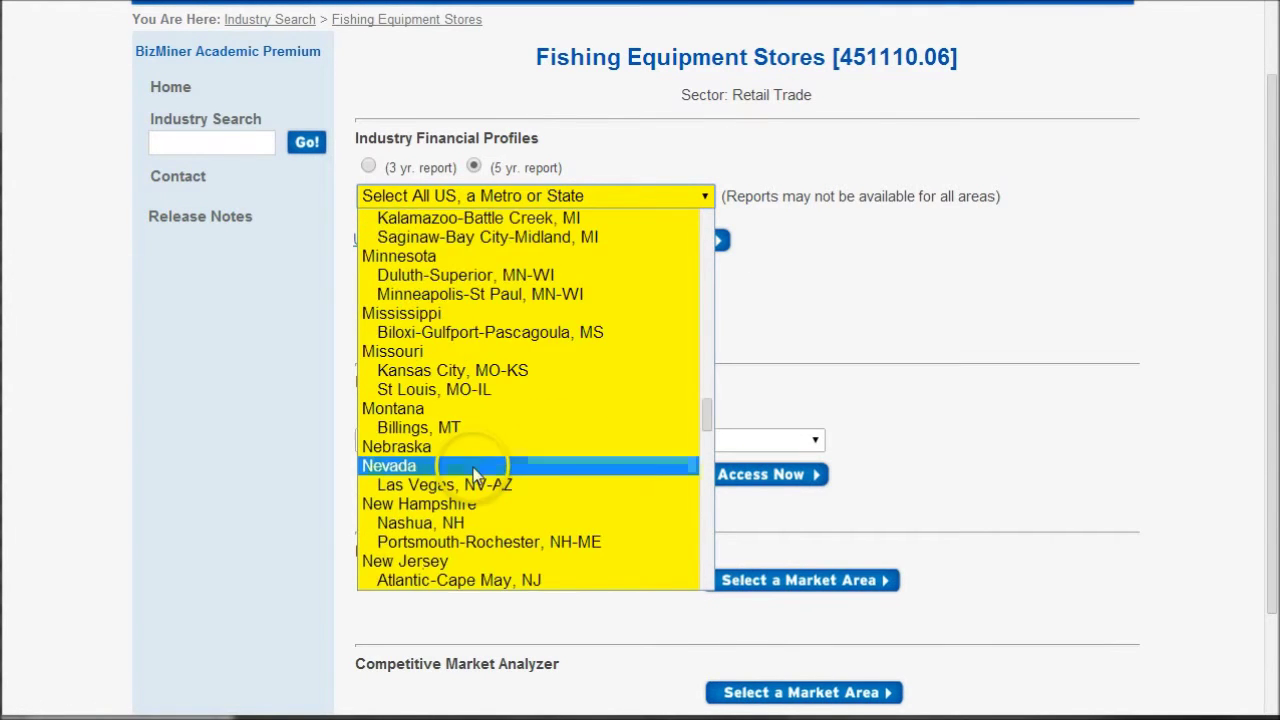
scroll(458, 478, down, 9)
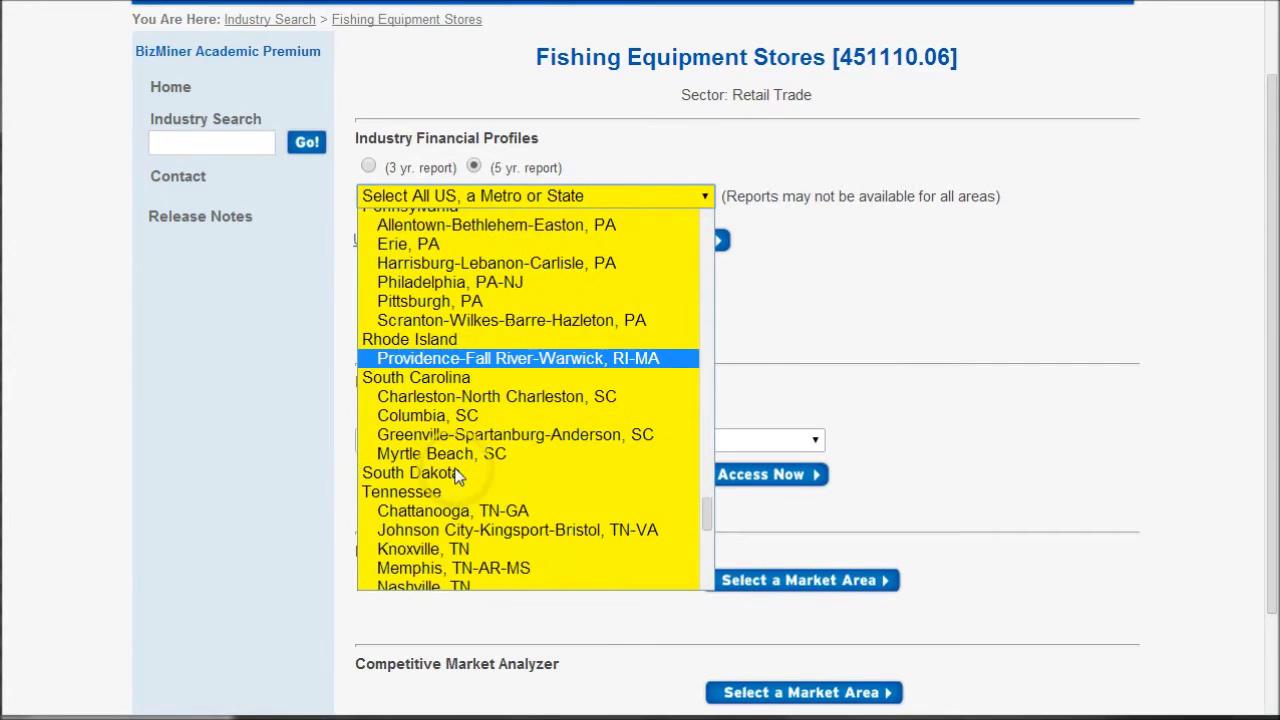
scroll(458, 470, down, 3)
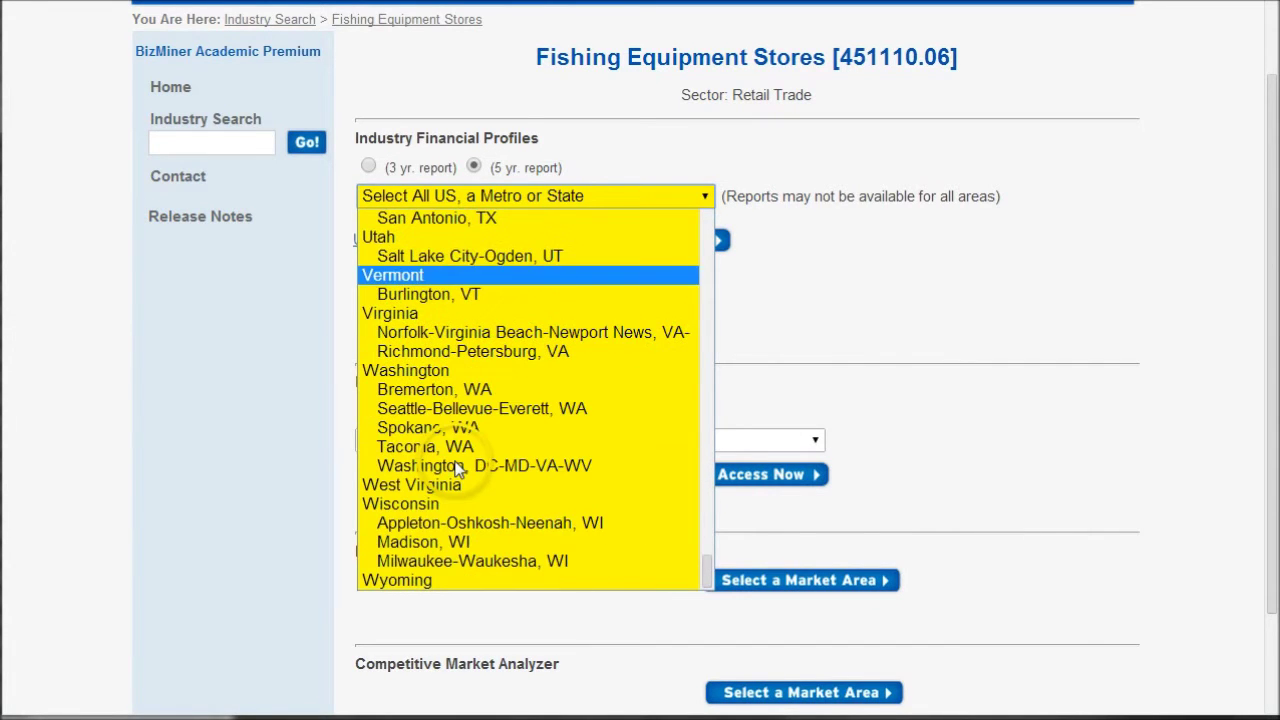
click(420, 380)
click(729, 272)
click(722, 274)
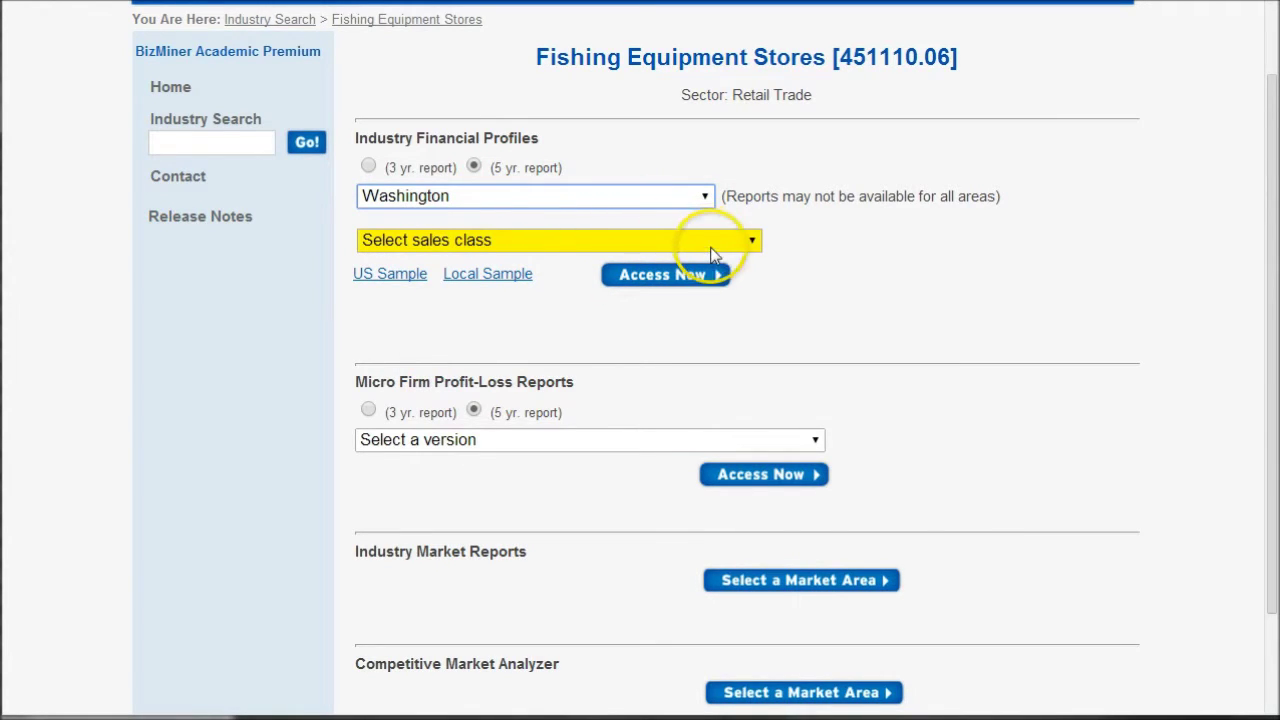
click(715, 245)
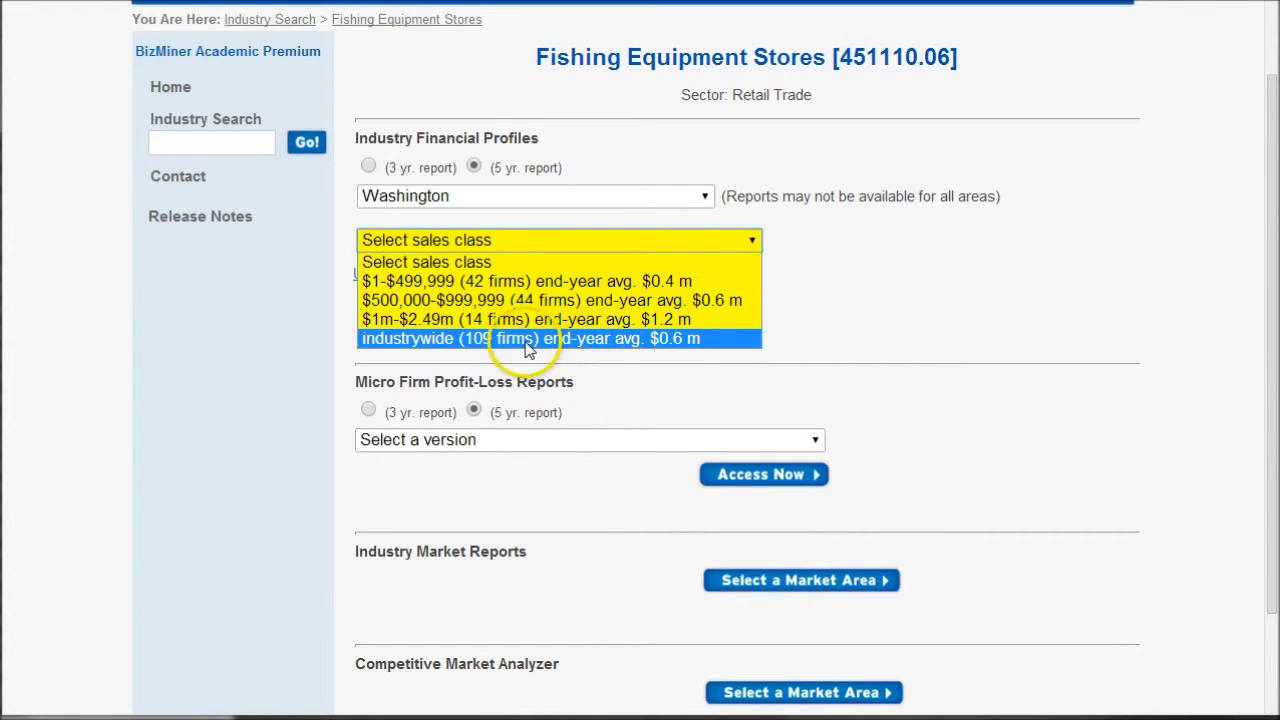
click(648, 339)
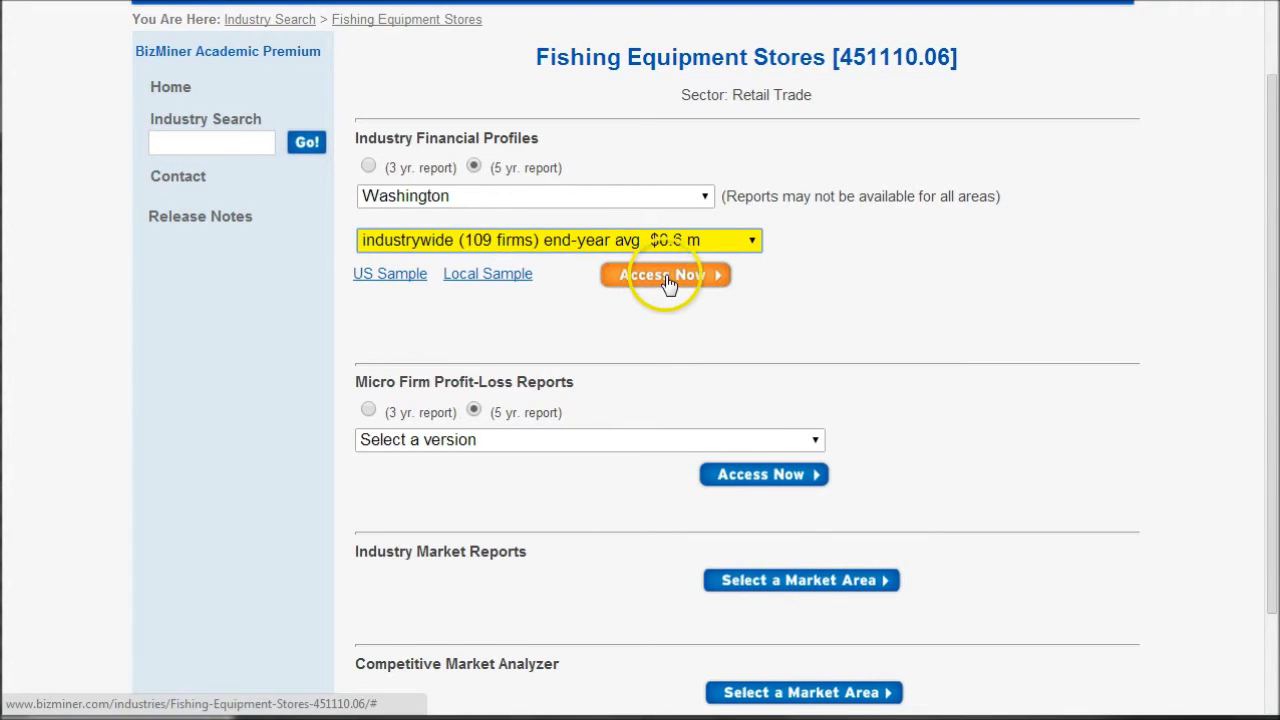
Order the Washington financial profile and scroll down to Industry Market Reports
click(666, 278)
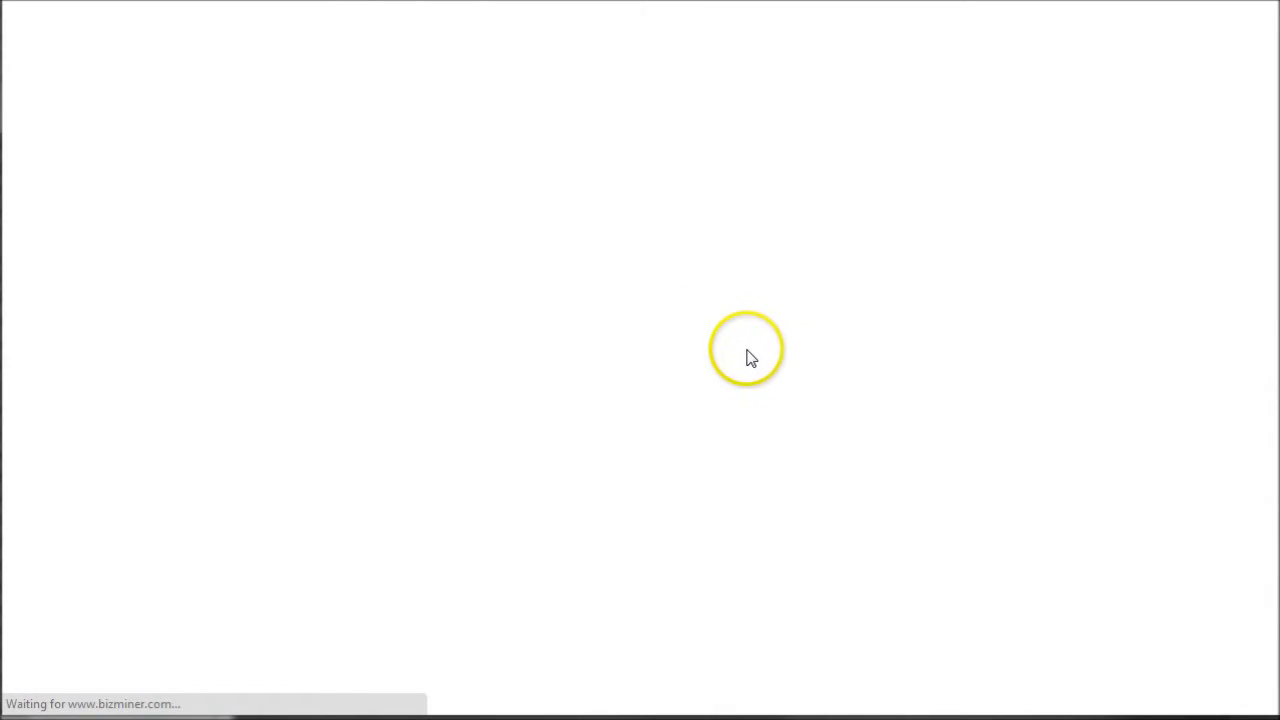
scroll(740, 400, down, 1)
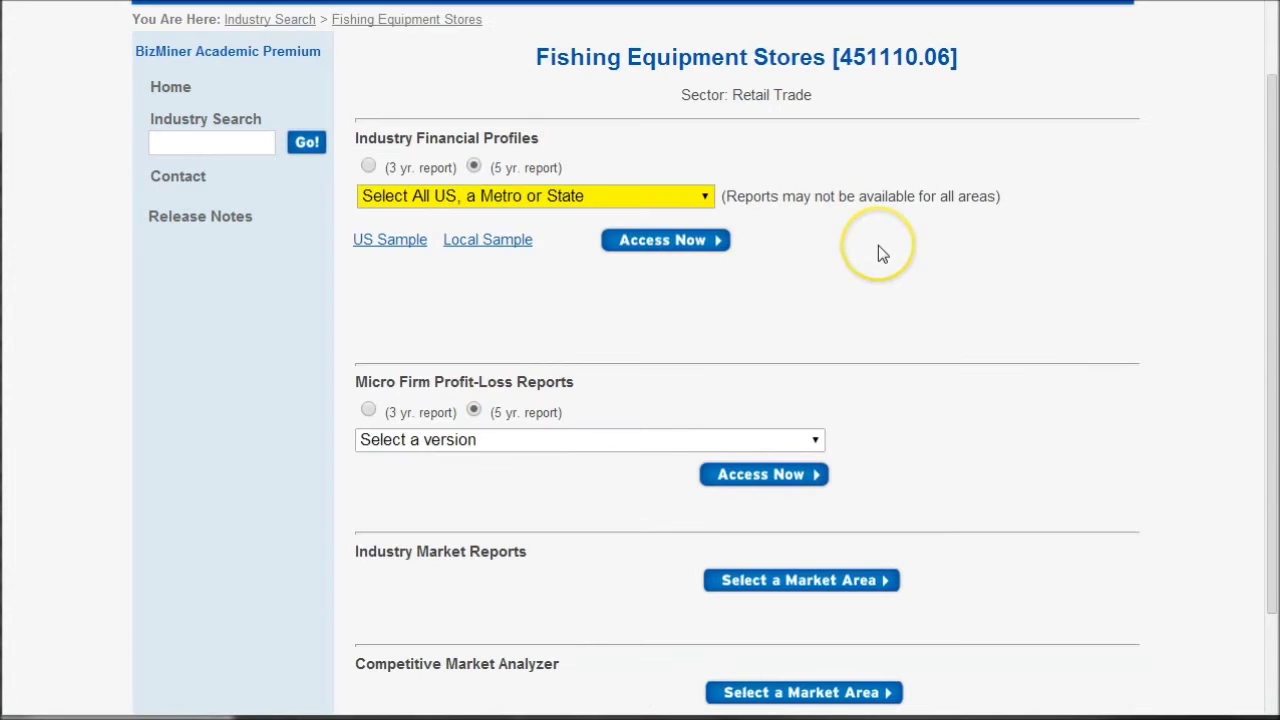
scroll(876, 308, down, 1)
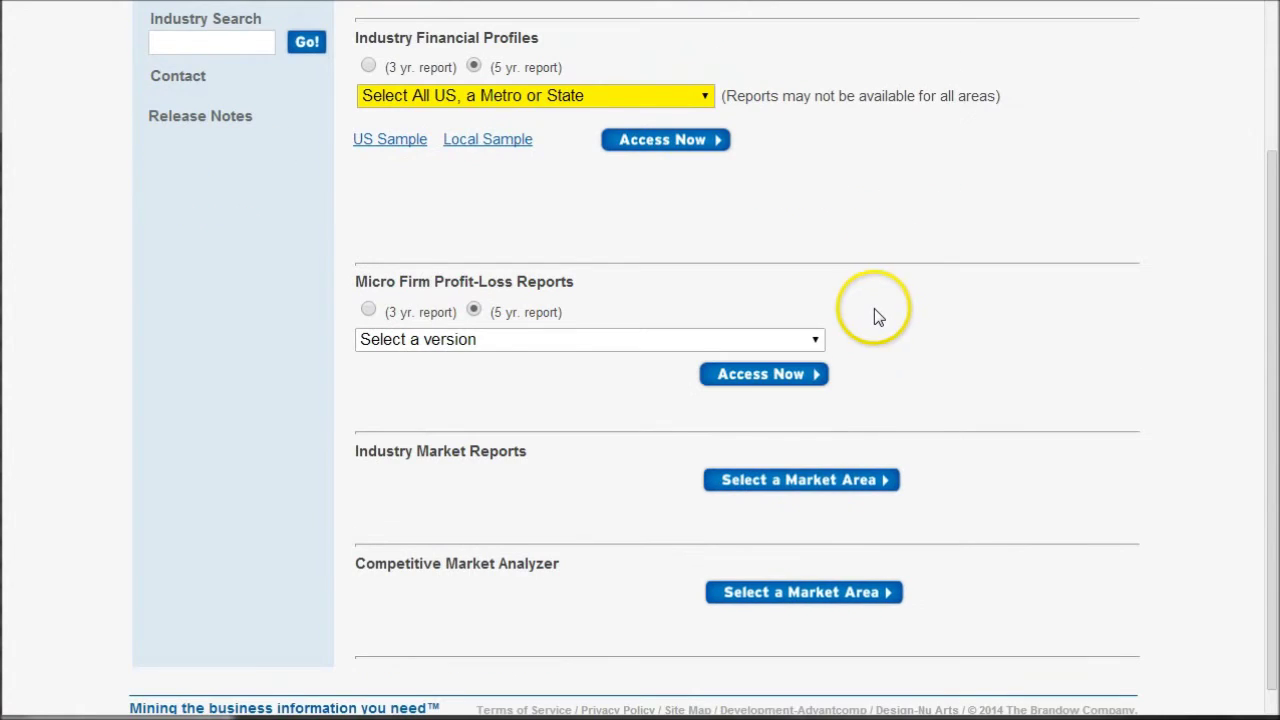
Define the market report area as the Spokane, WA county market in Washington and generate it
click(780, 484)
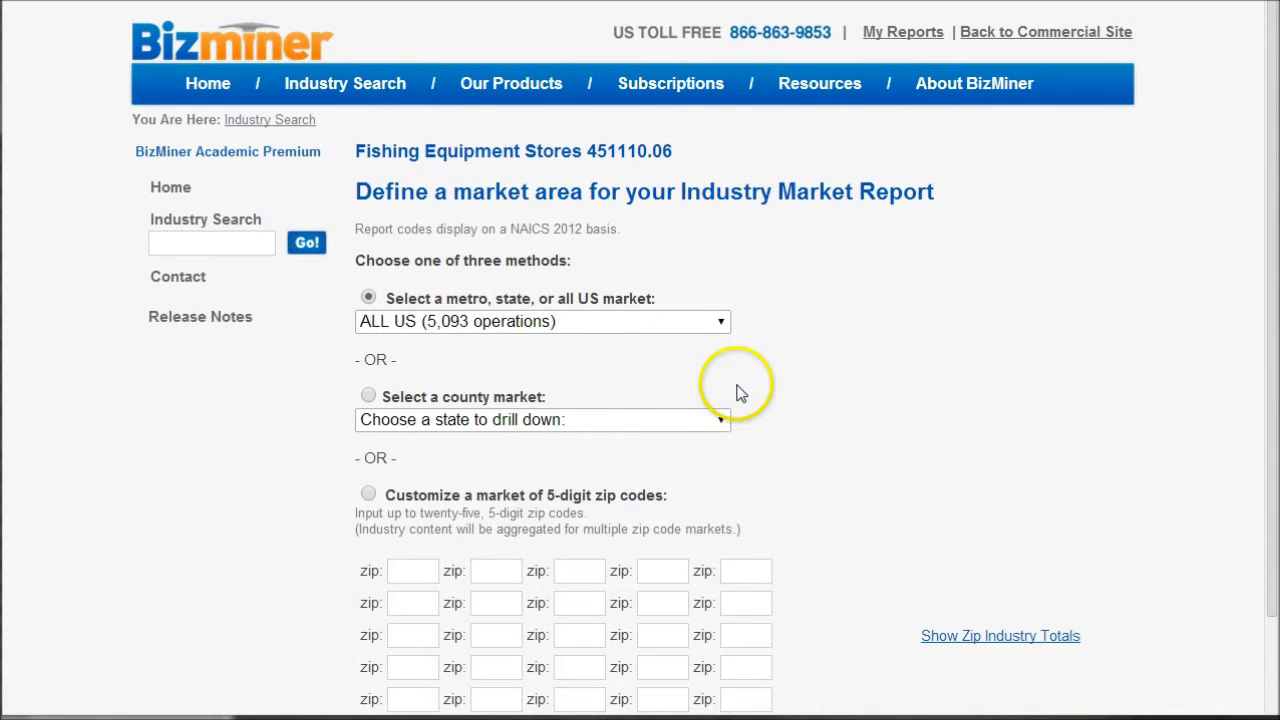
click(368, 396)
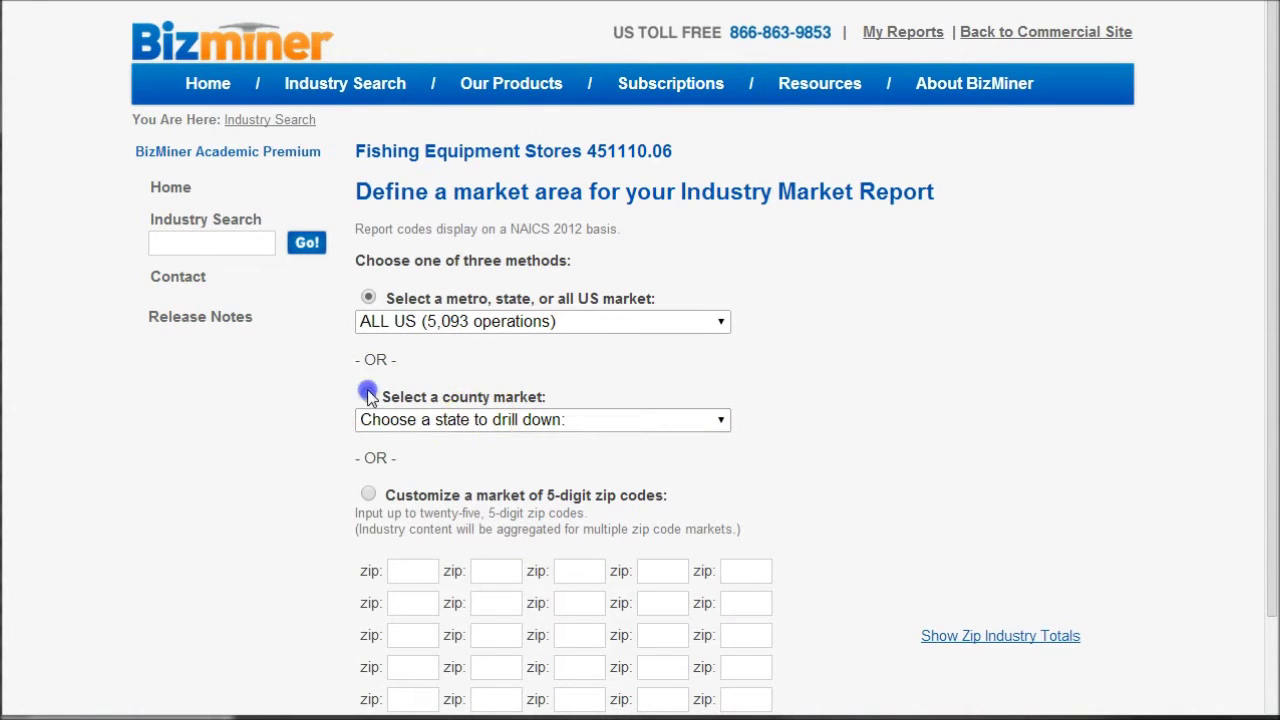
click(474, 422)
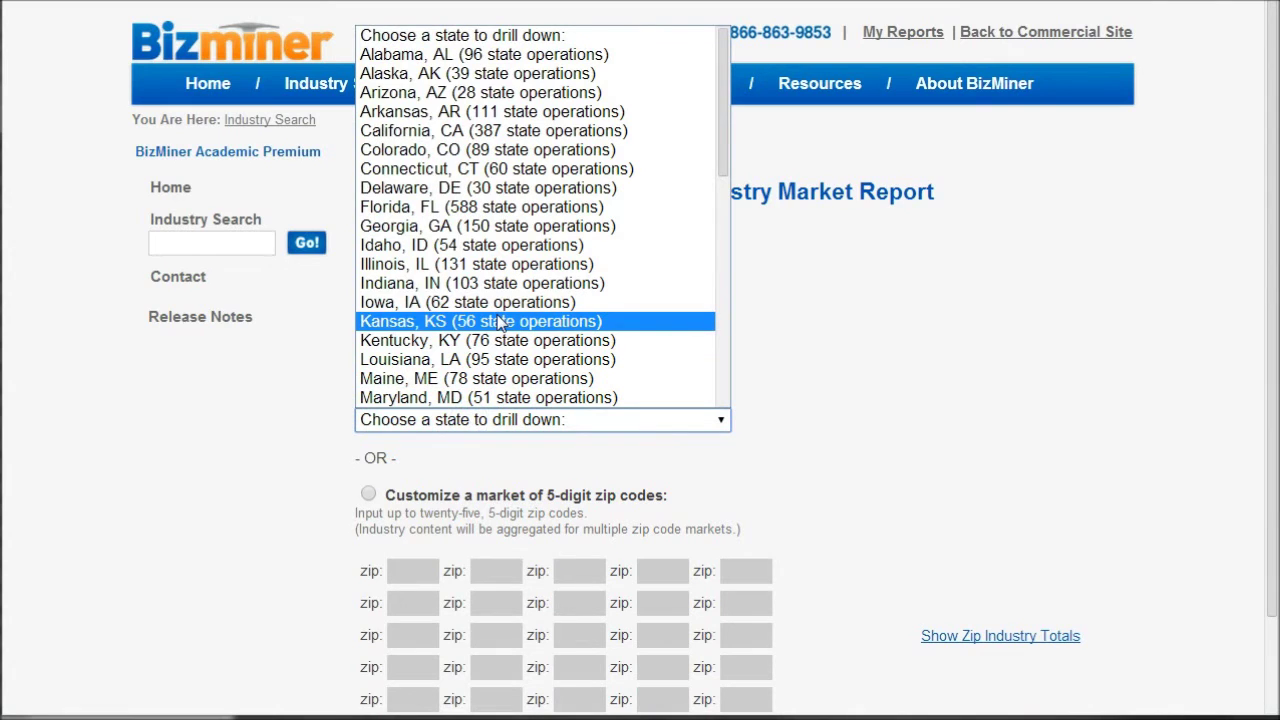
scroll(497, 322, down, 7)
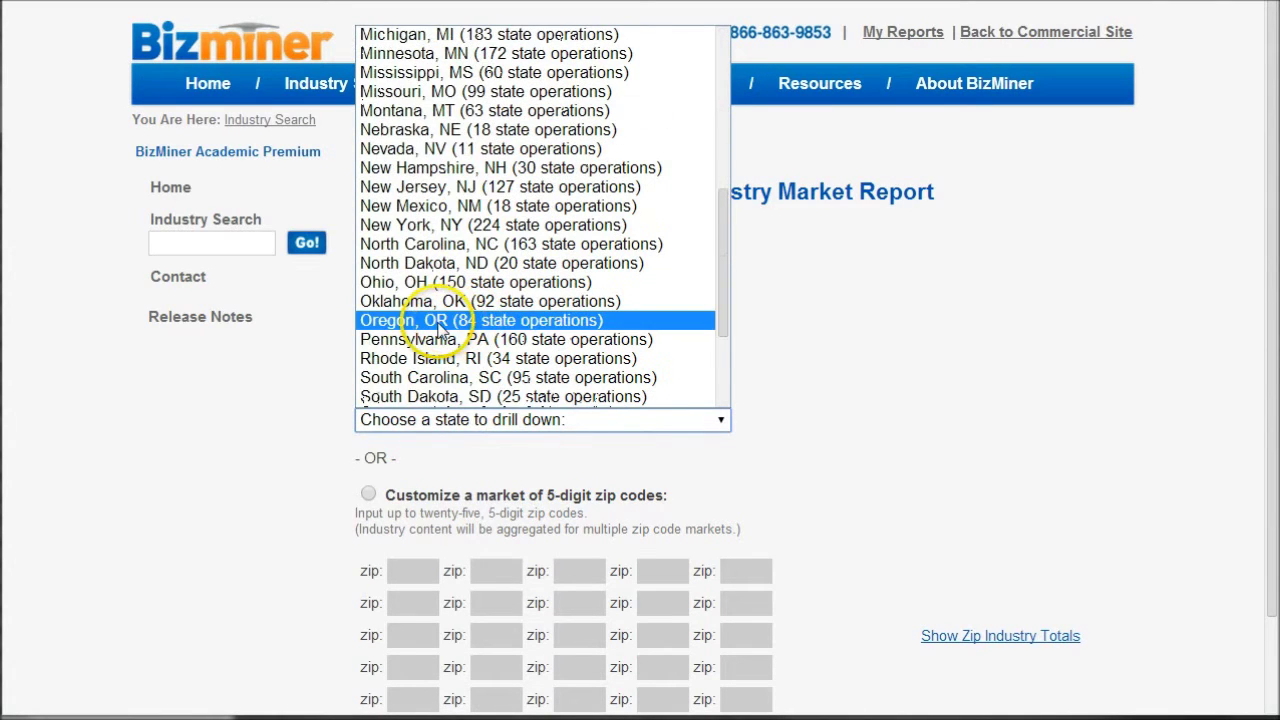
scroll(449, 322, down, 3)
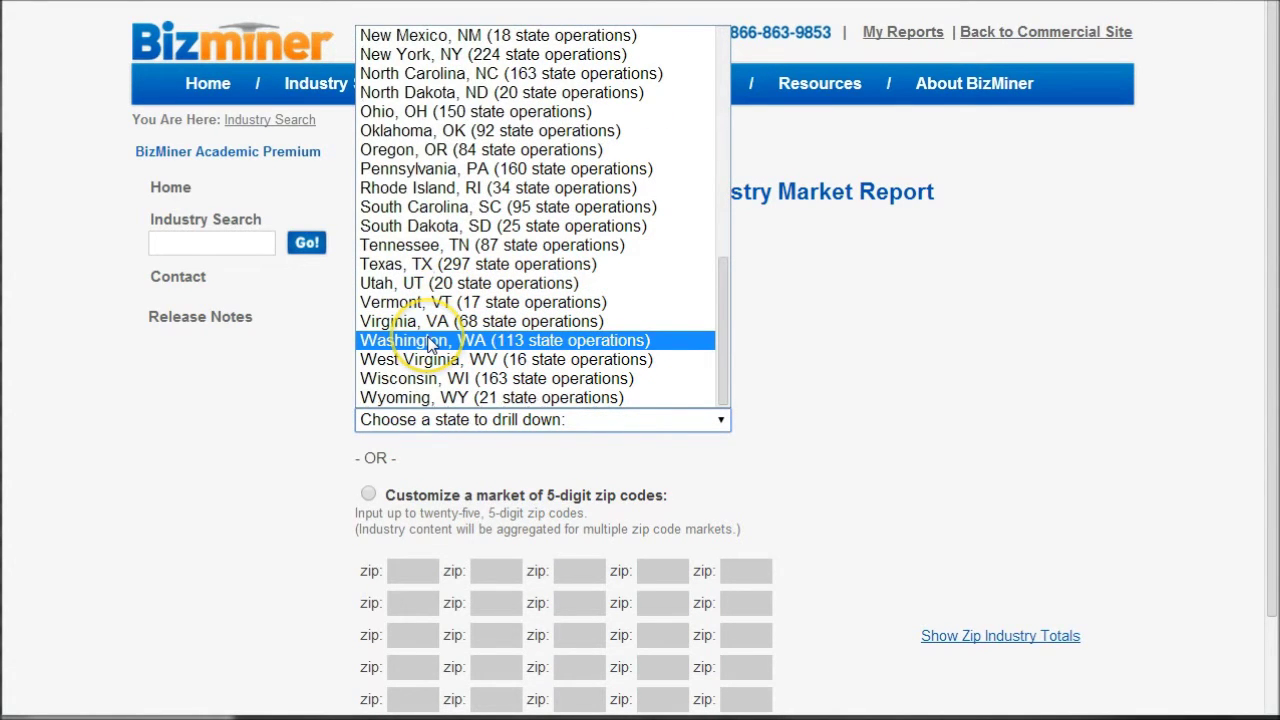
click(430, 341)
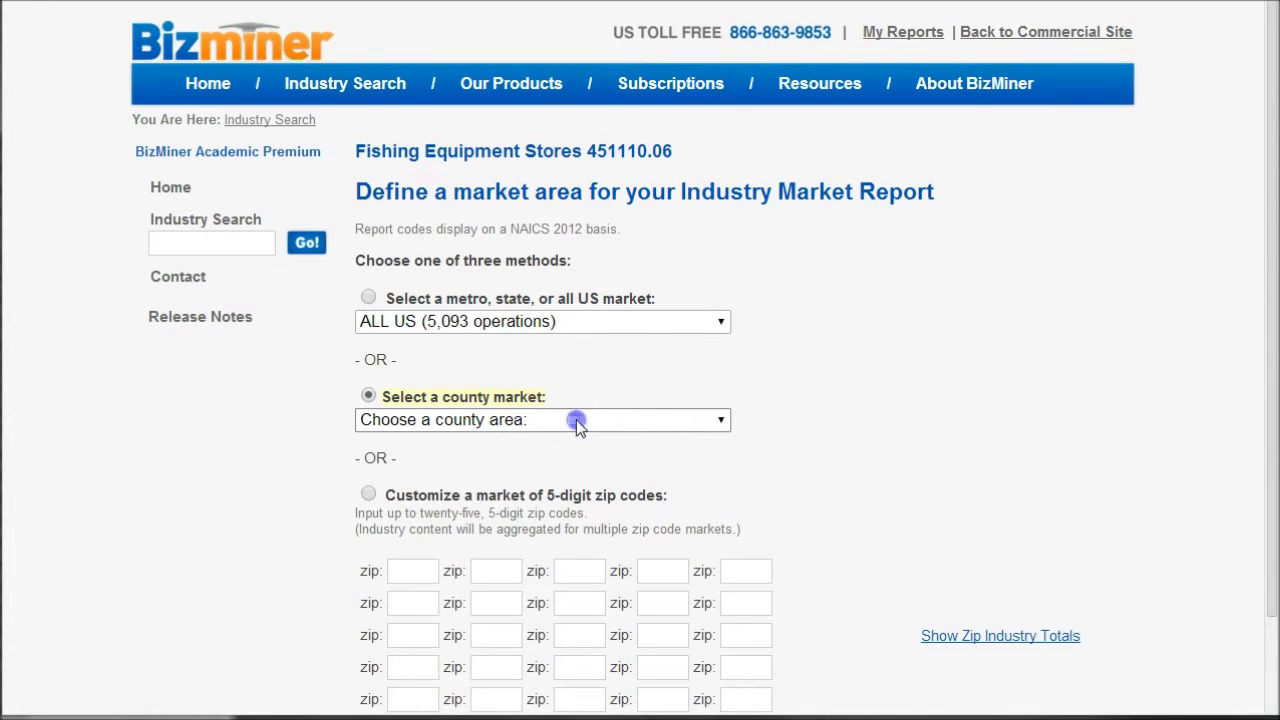
click(570, 420)
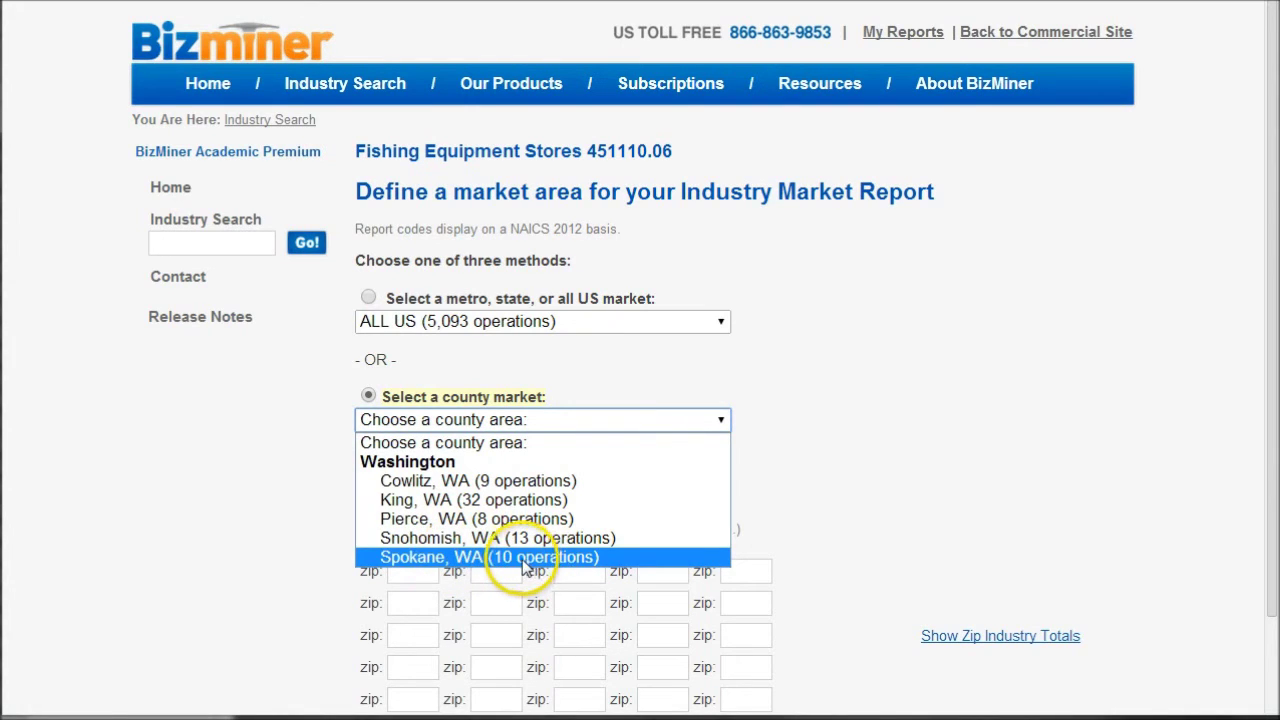
click(447, 564)
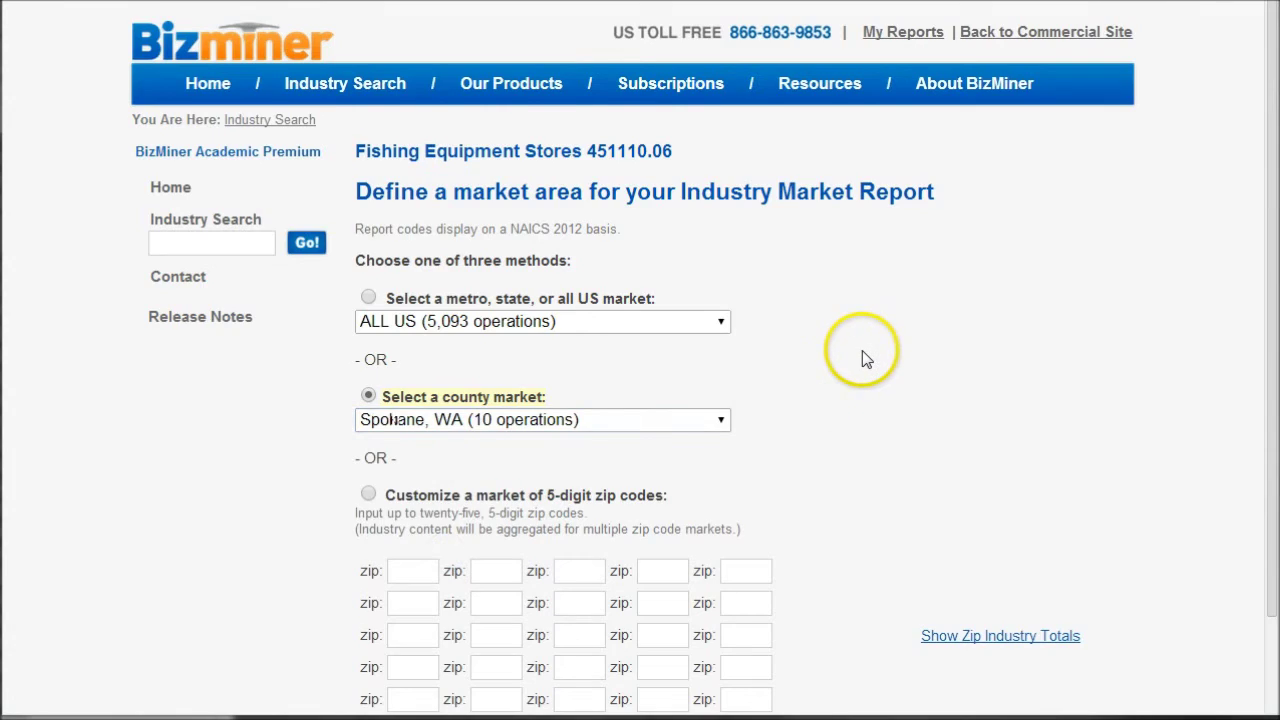
scroll(866, 360, down, 2)
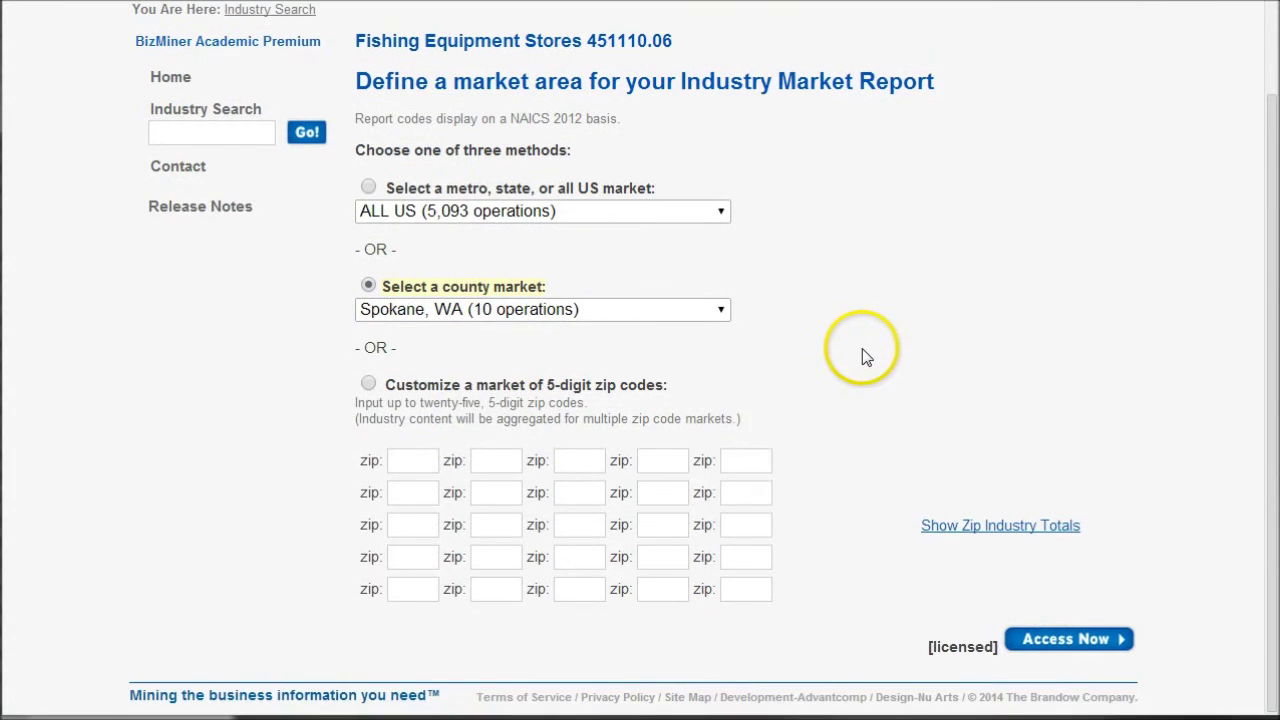
click(1040, 637)
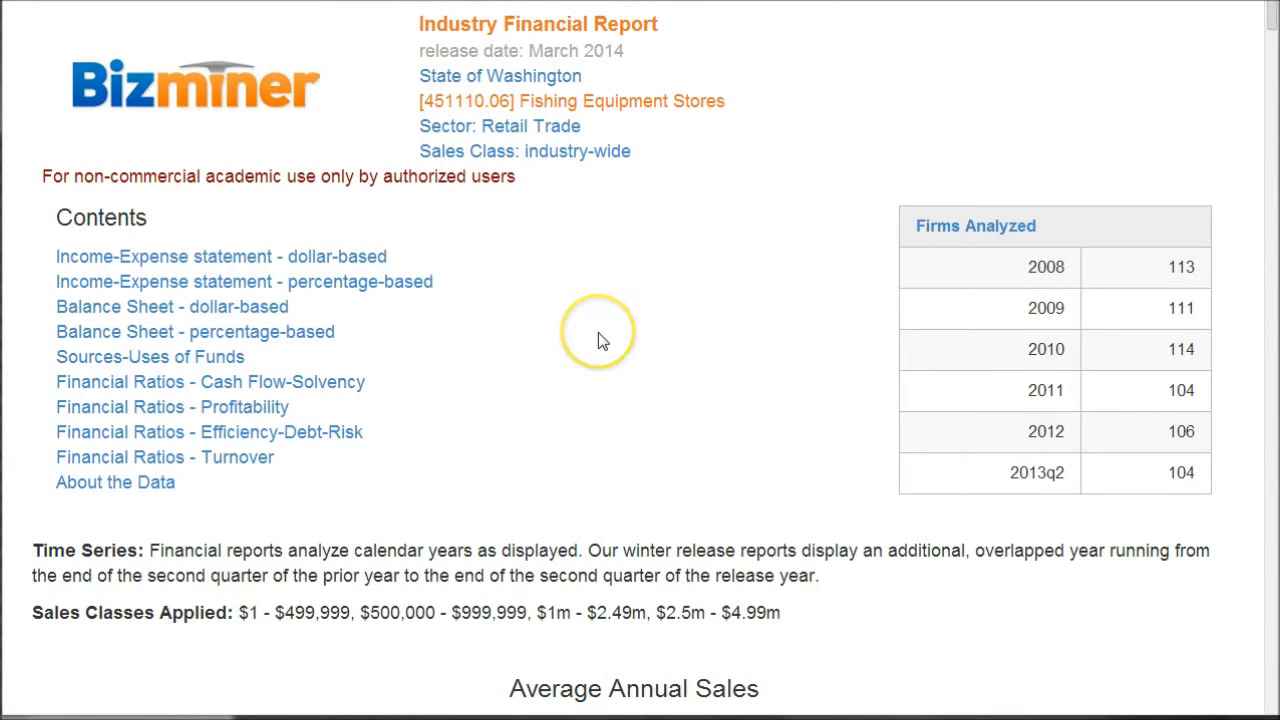
scroll(600, 341, down, 4)
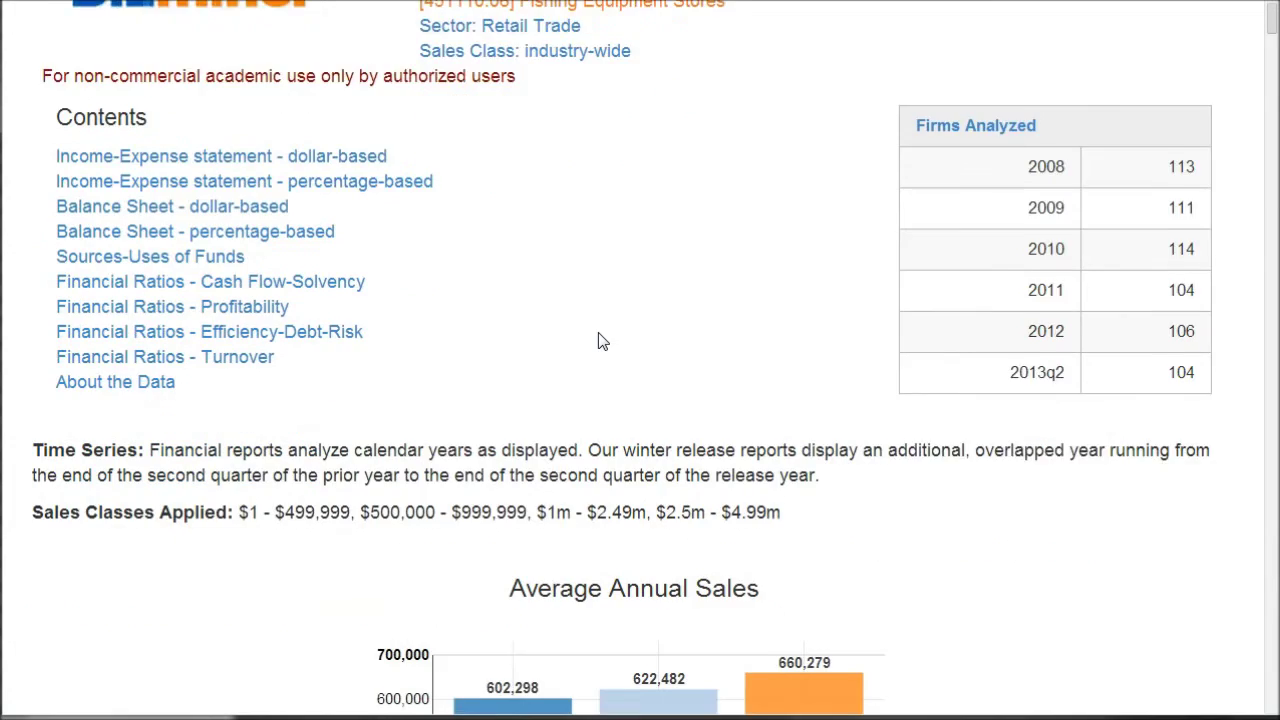
scroll(322, 350, down, 2)
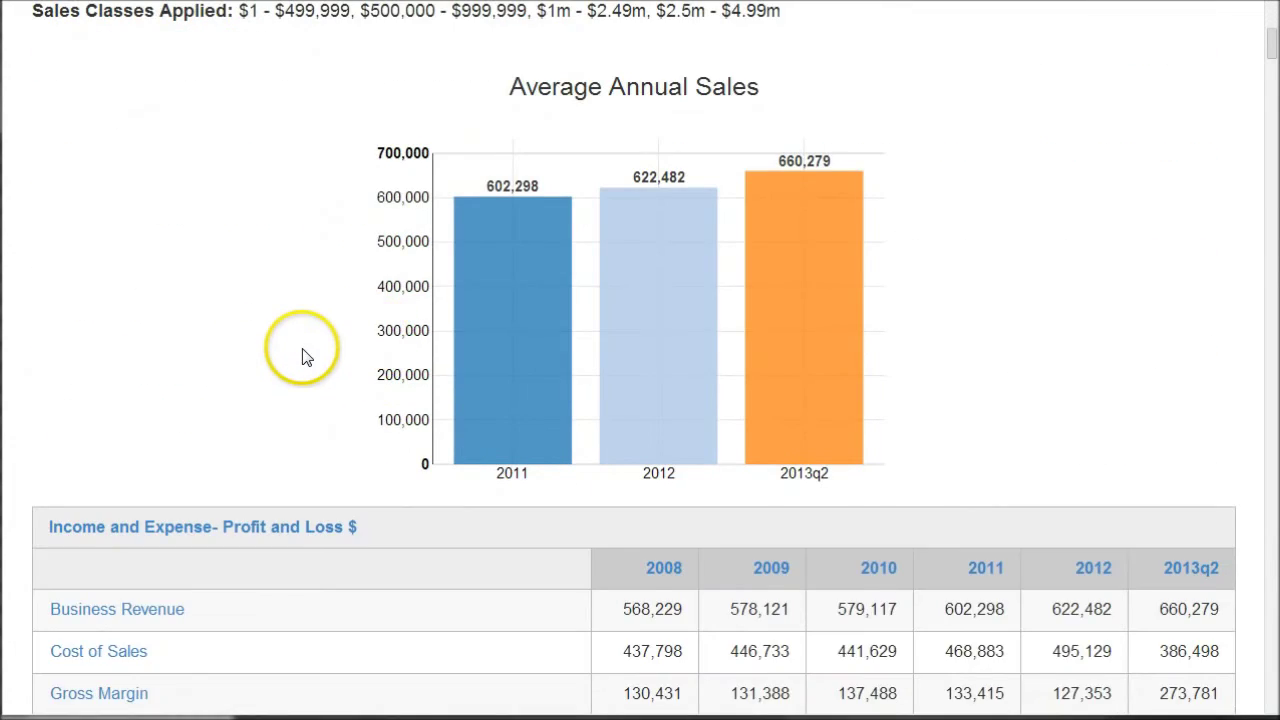
scroll(303, 346, down, 1)
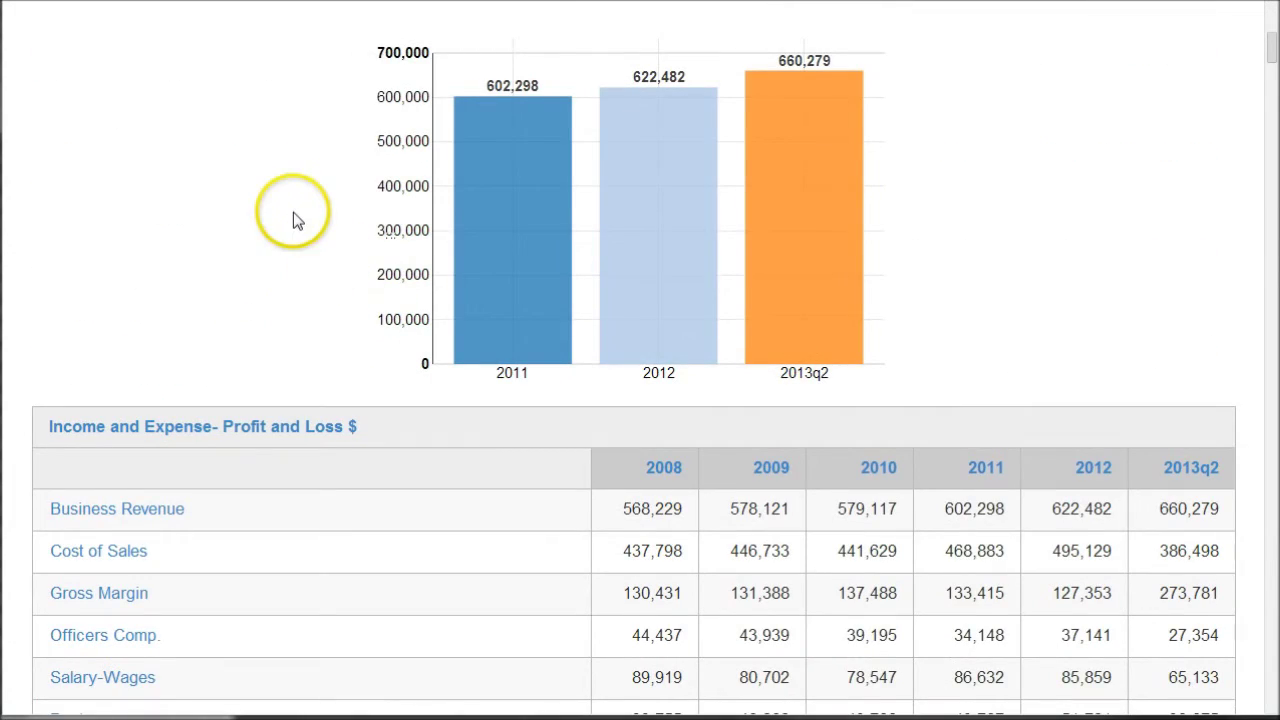
scroll(269, 194, down, 1)
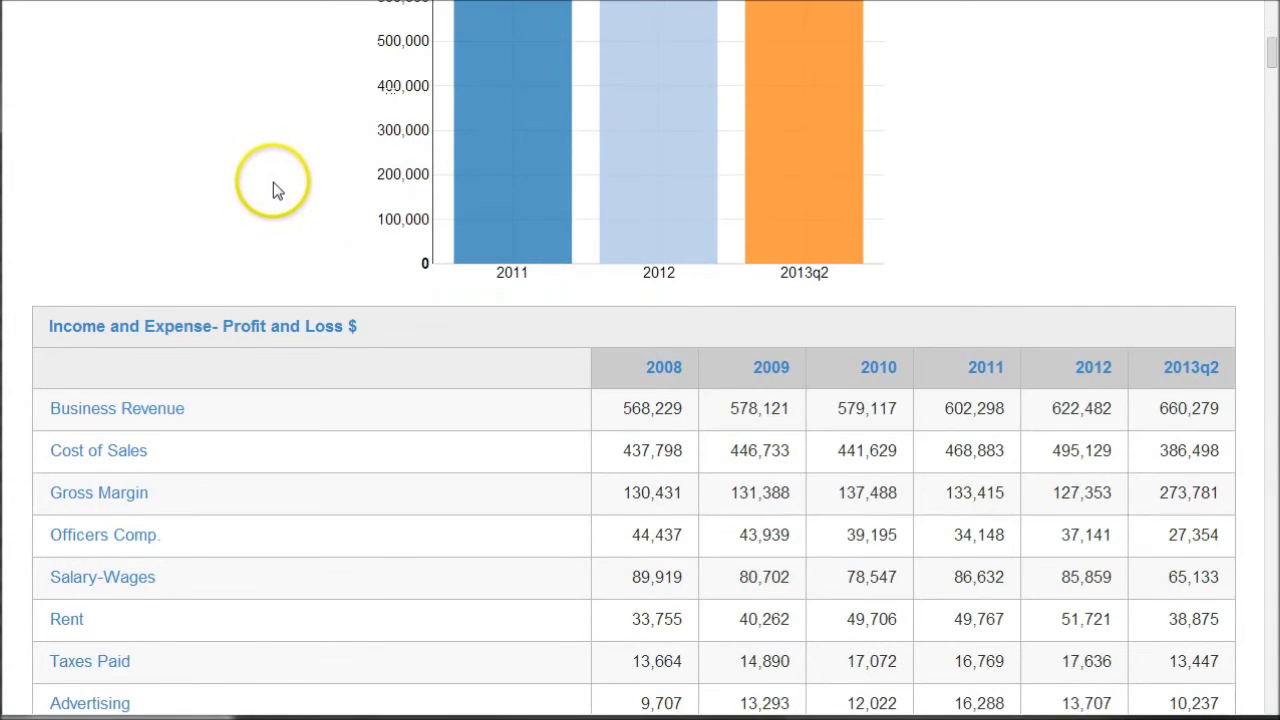
scroll(273, 185, down, 1)
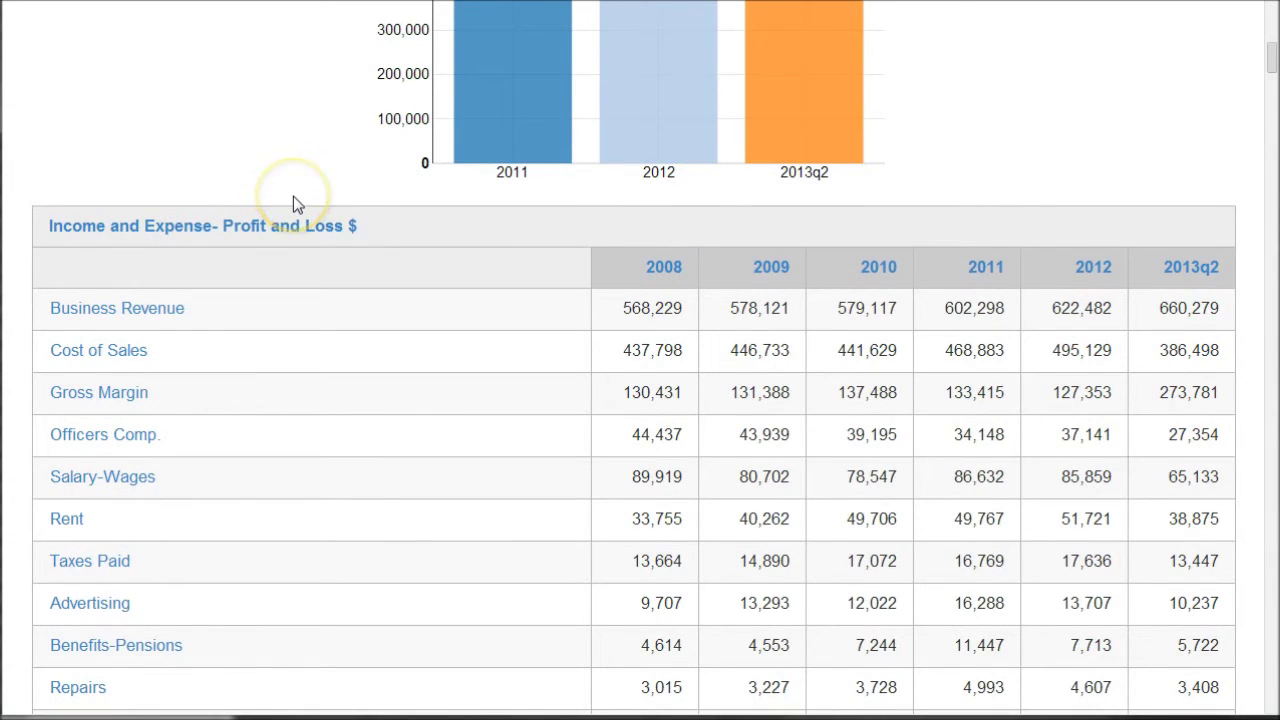
scroll(293, 196, down, 4)
scroll(293, 196, up, 3)
mouse_move(292, 208)
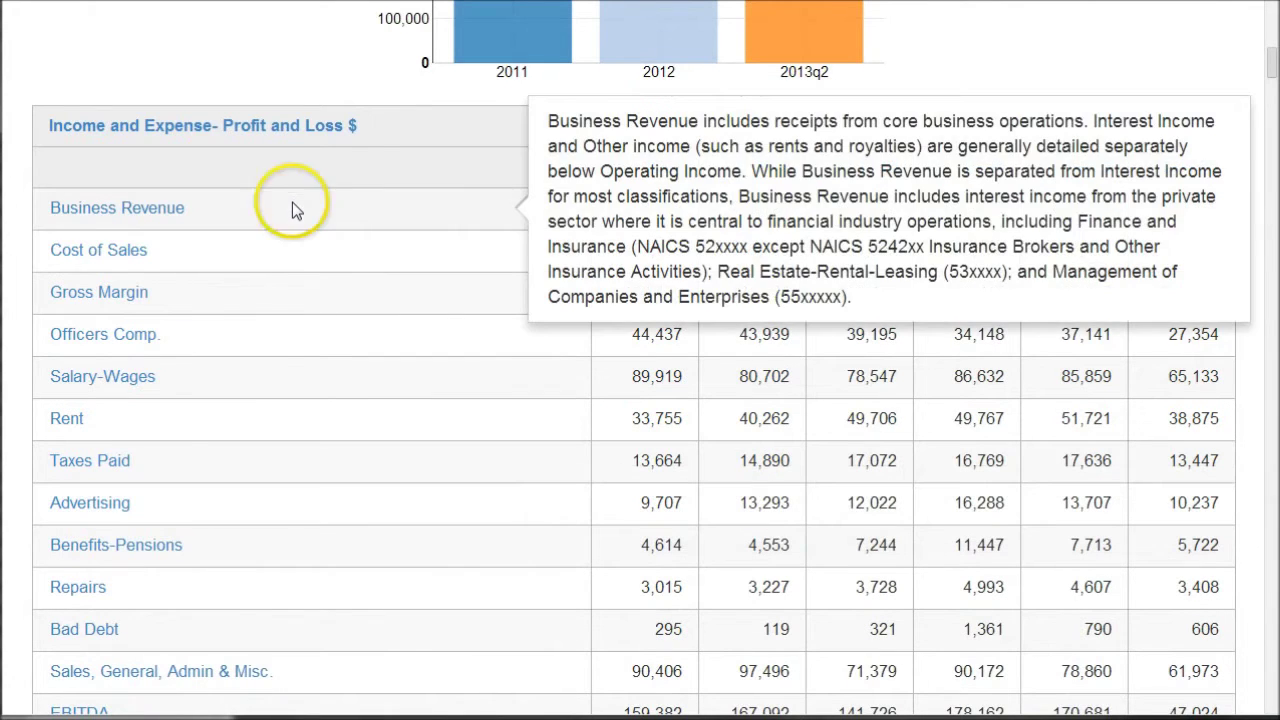
mouse_move(351, 364)
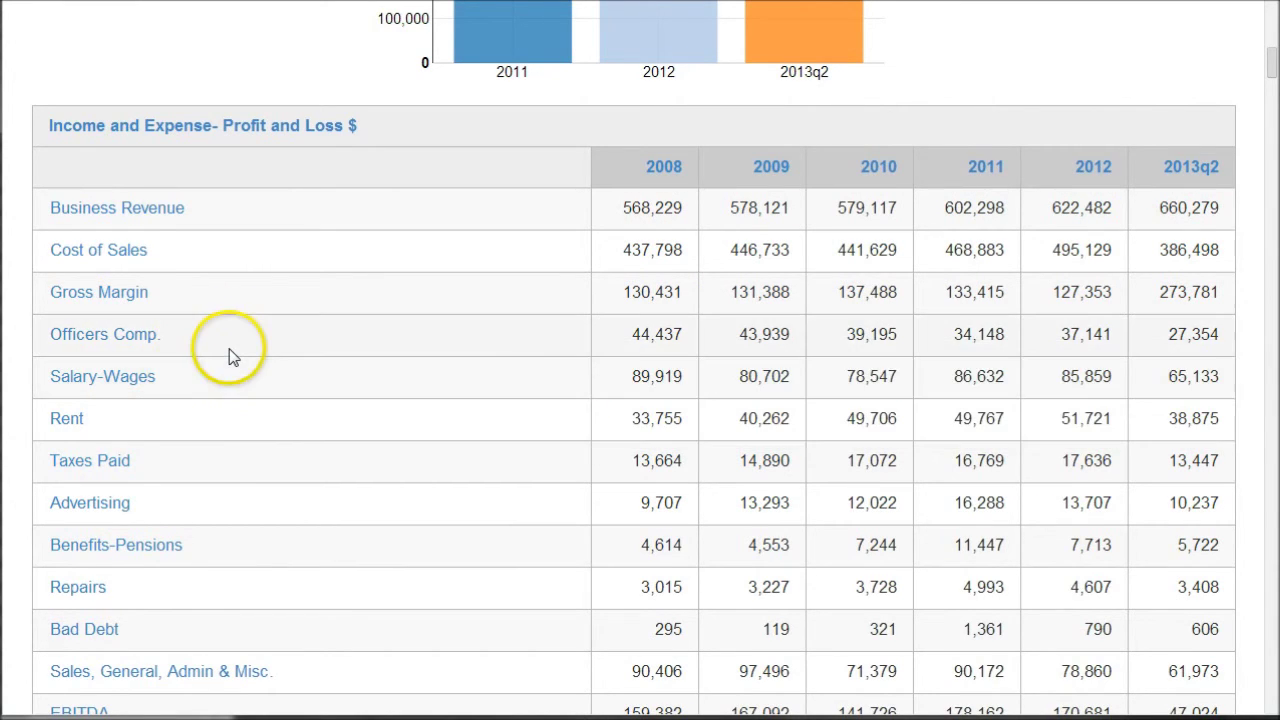
mouse_move(236, 309)
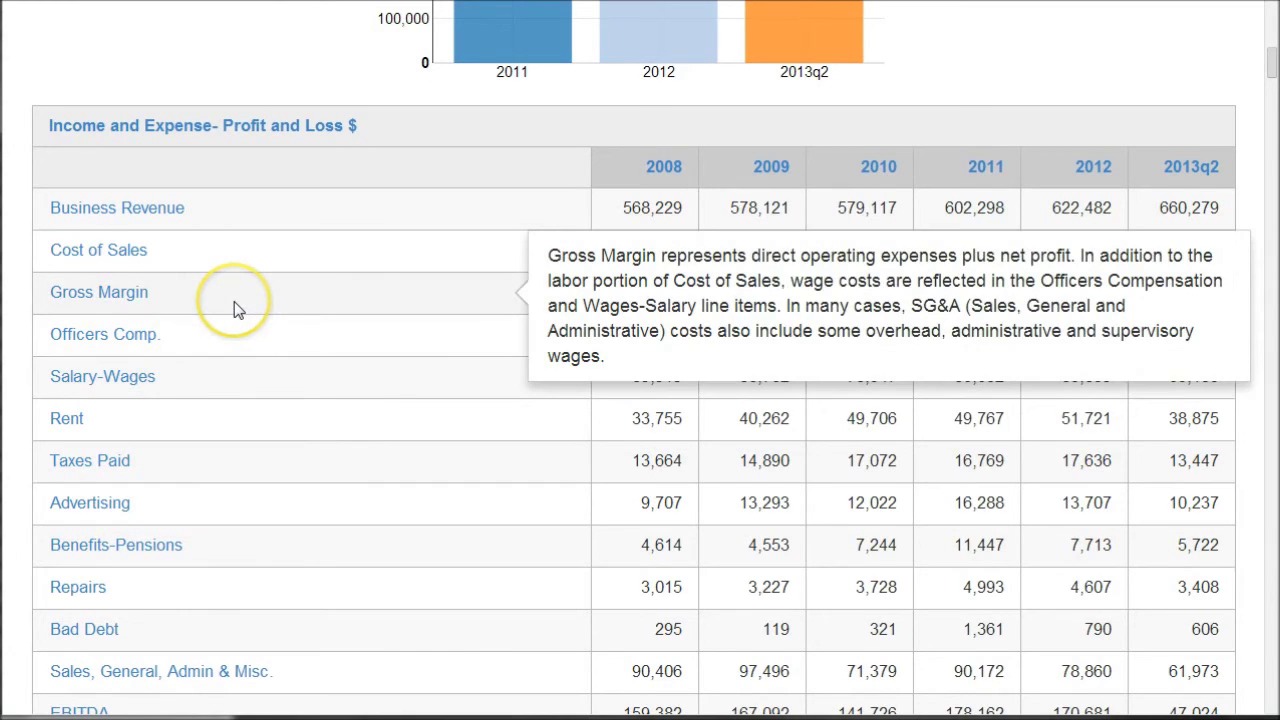
scroll(772, 300, up, 3)
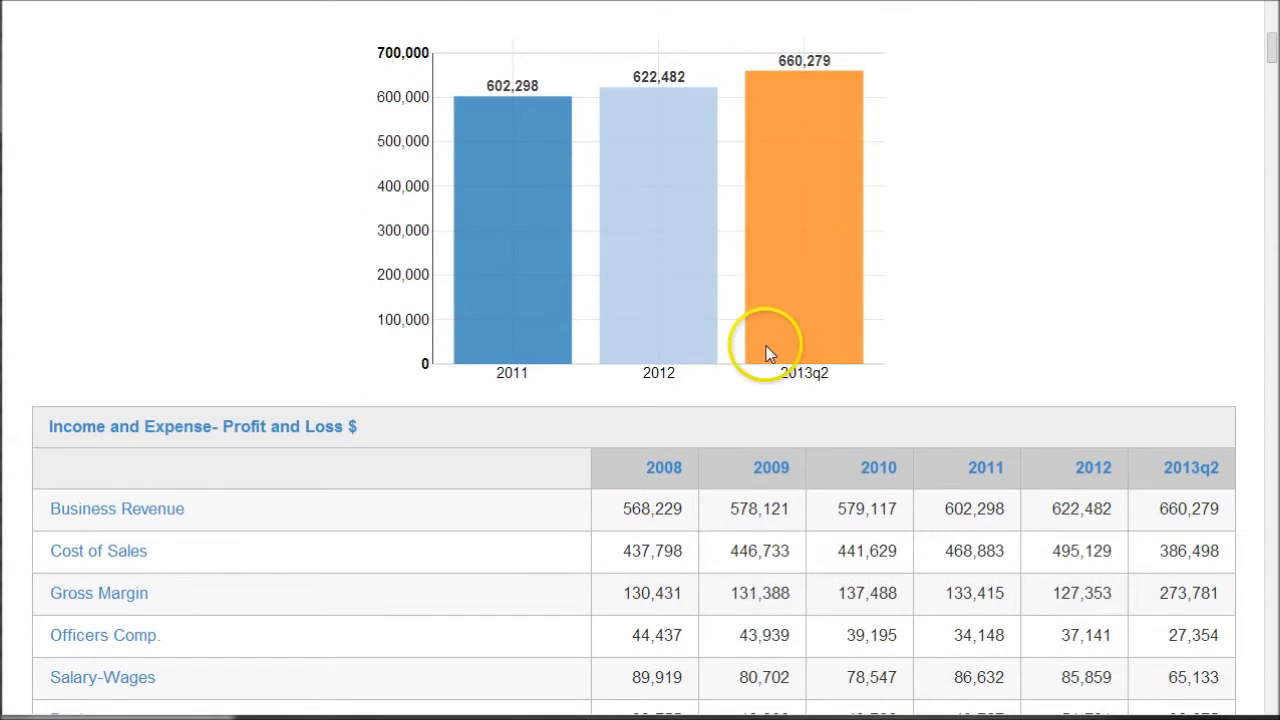
scroll(766, 352, up, 8)
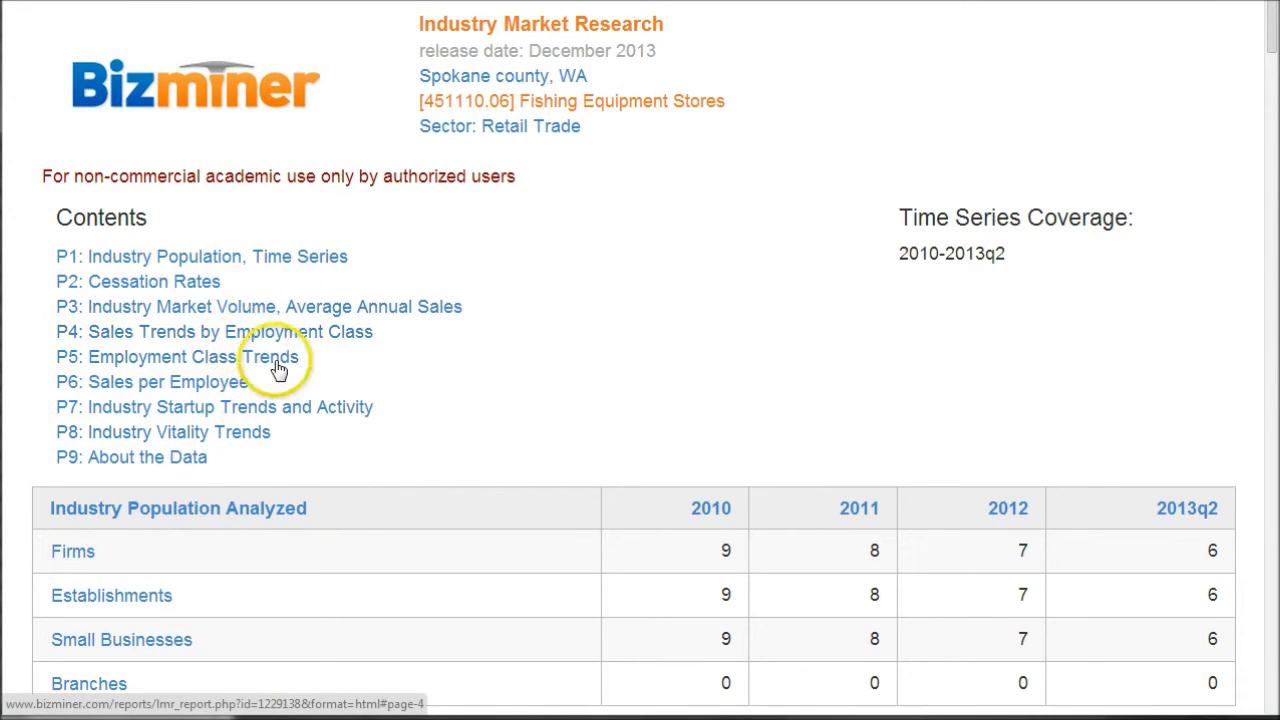
View the P8: Industry Vitality Trends section, then return to the report's top
click(190, 437)
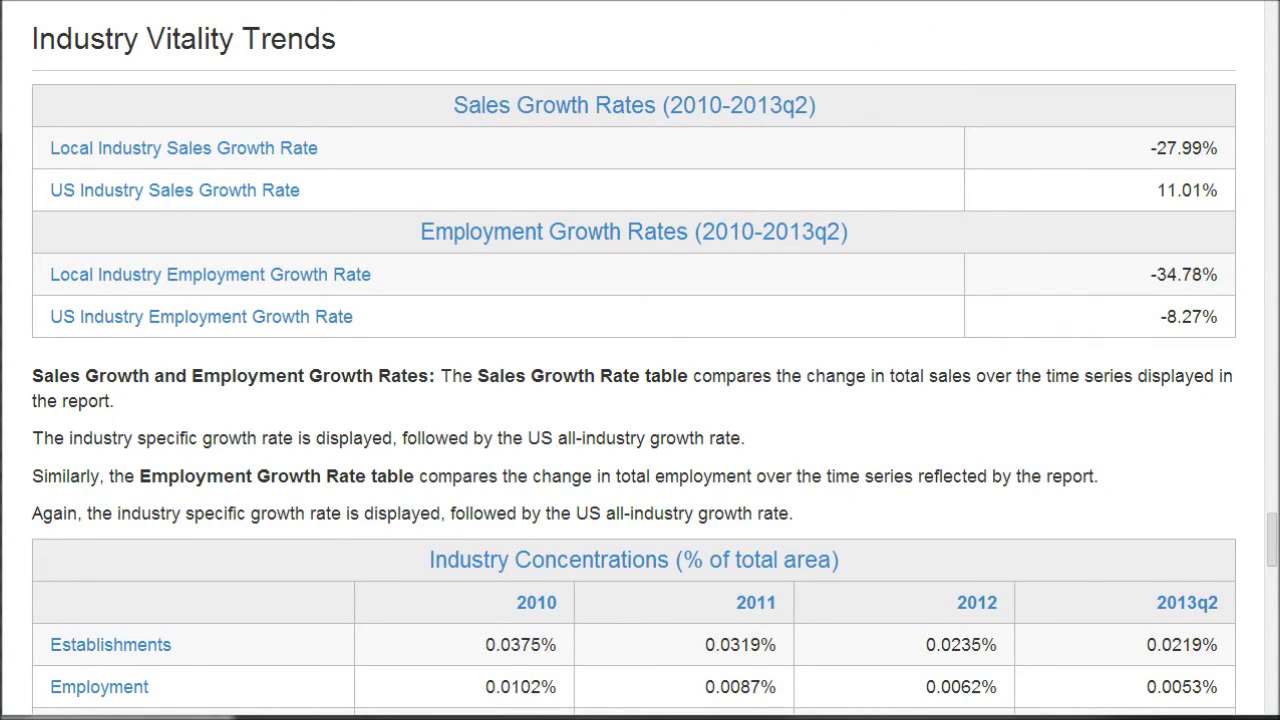
key(Home)
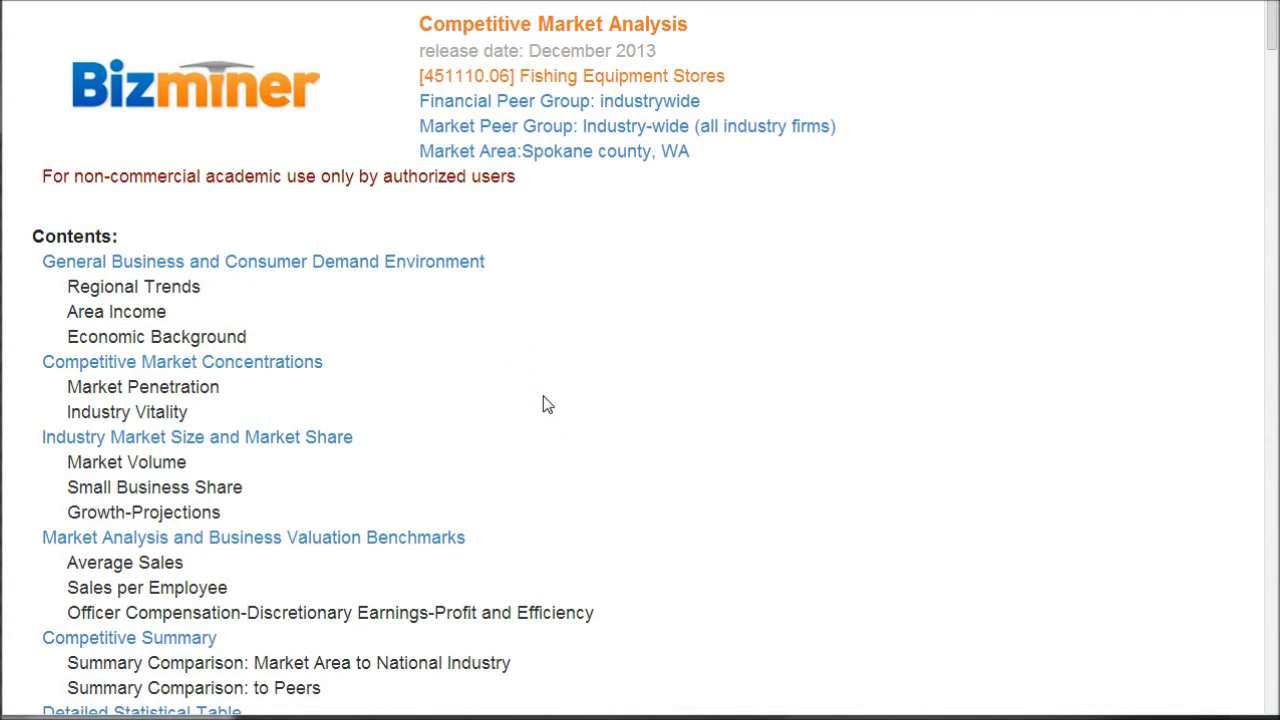
scroll(547, 404, down, 1)
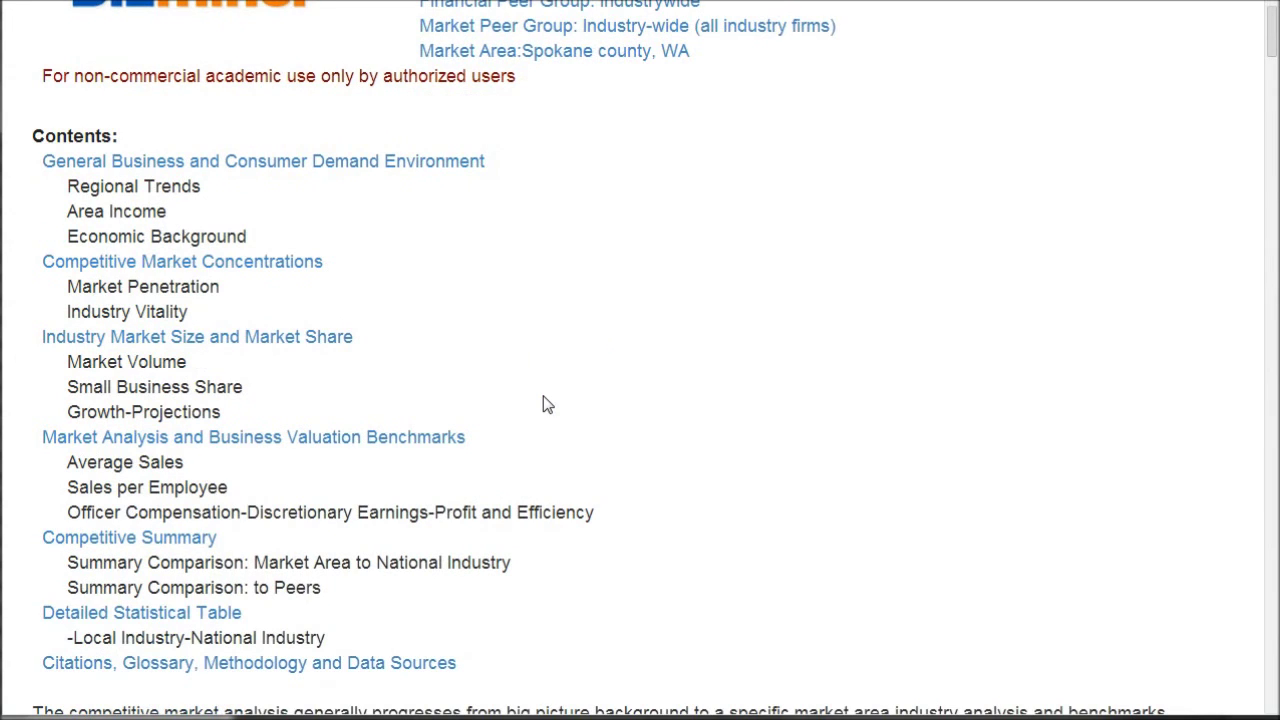
scroll(478, 336, down, 4)
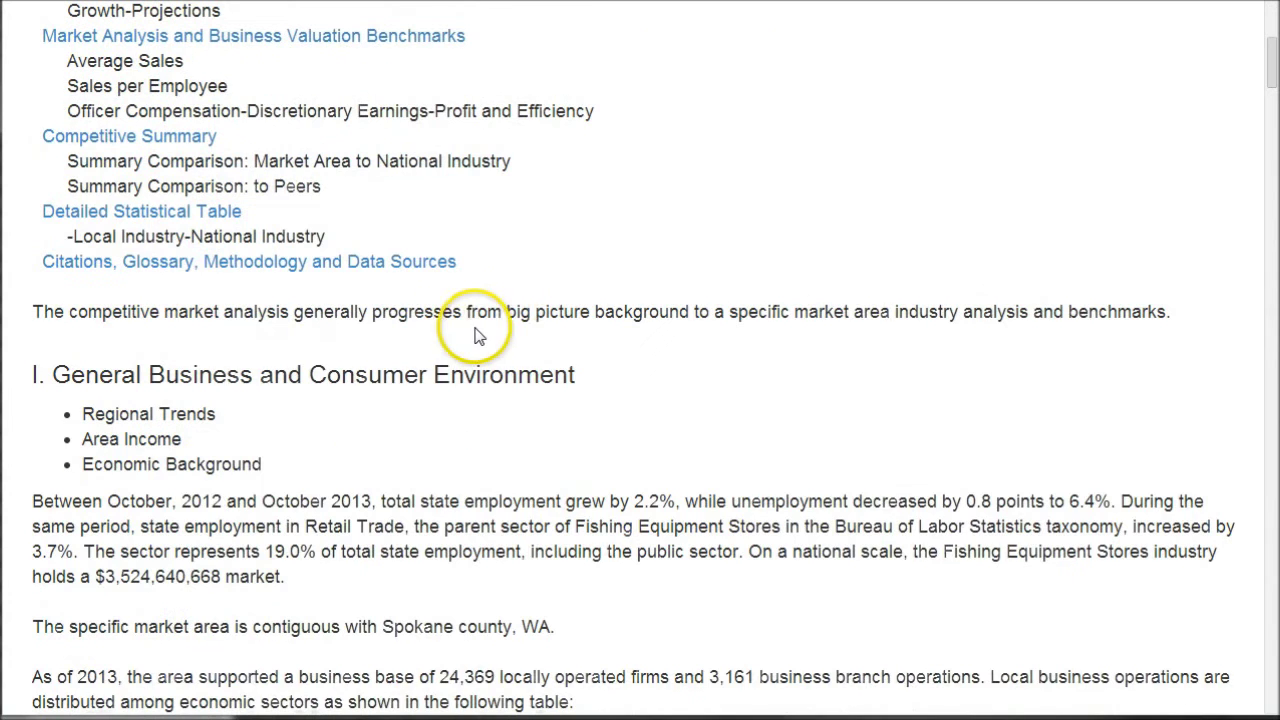
scroll(514, 300, down, 1)
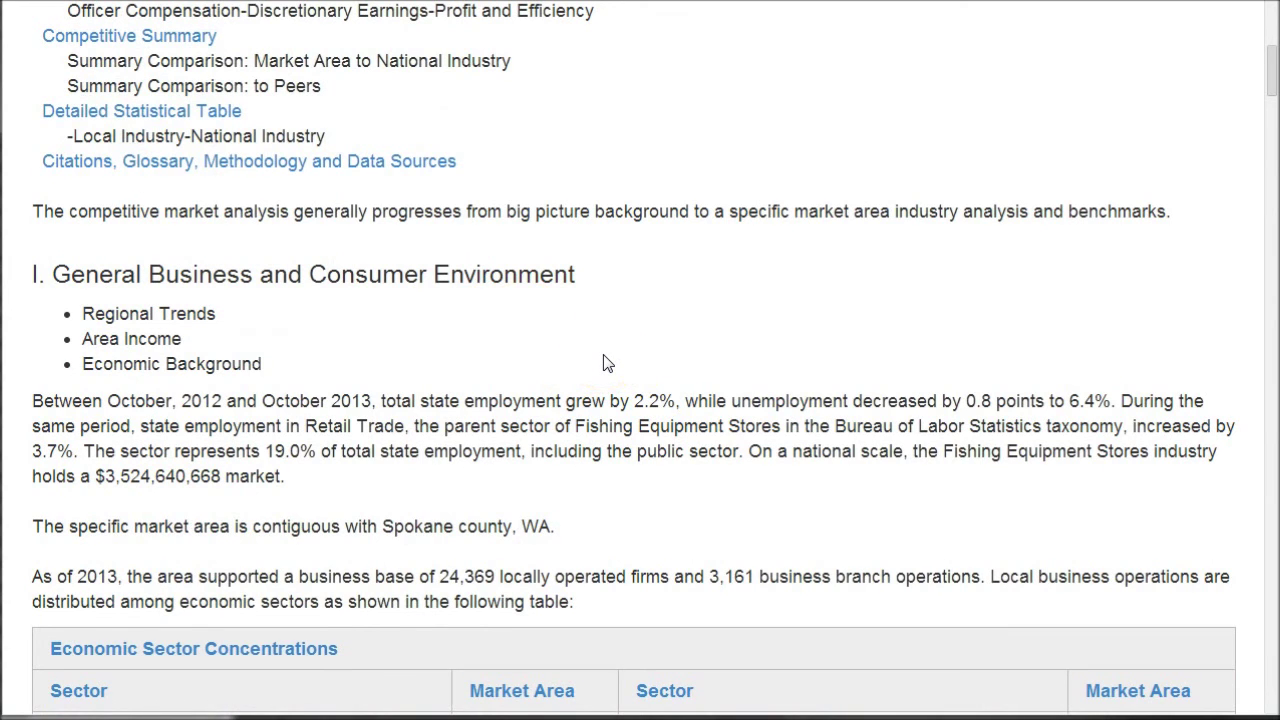
scroll(604, 363, down, 1)
scroll(604, 355, down, 1)
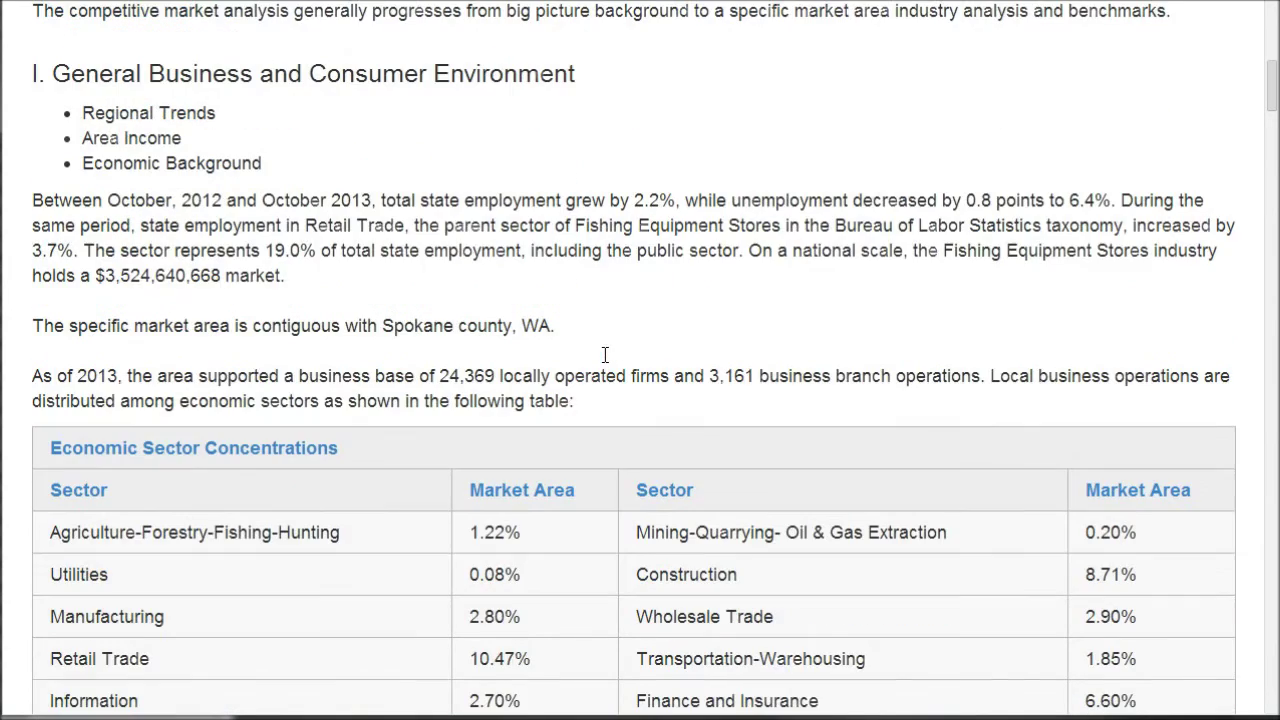
scroll(603, 350, down, 4)
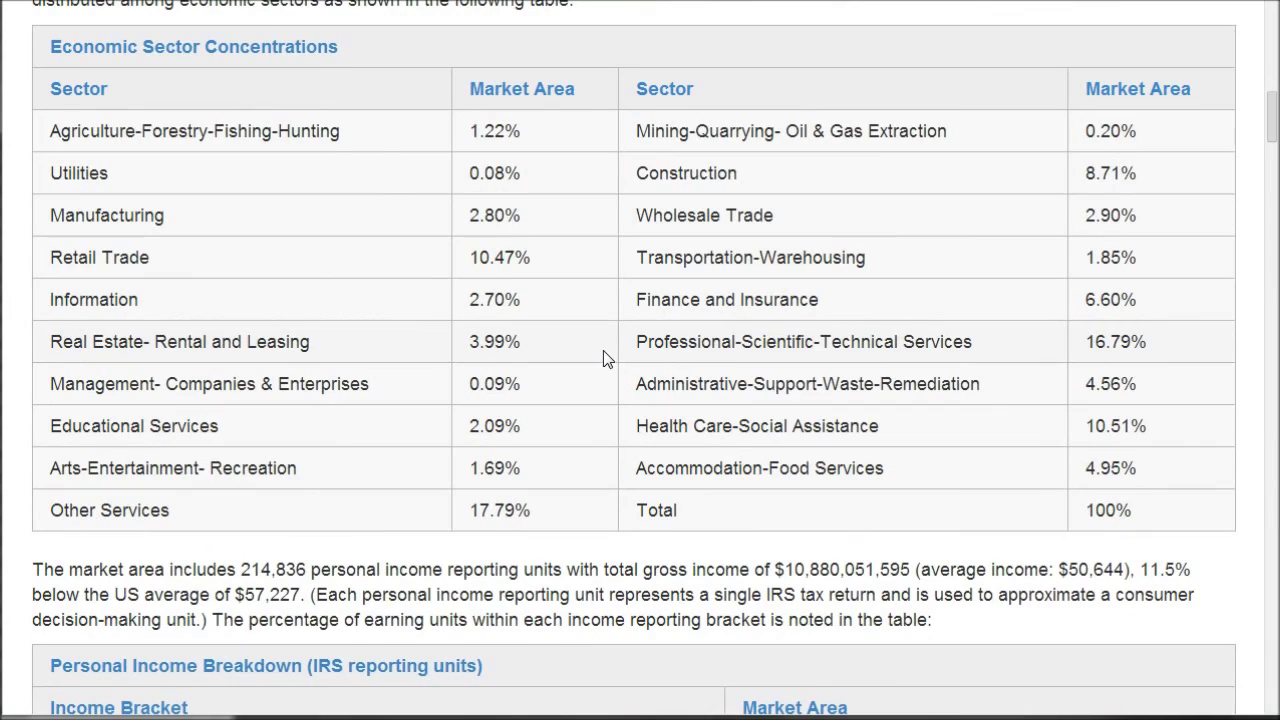
scroll(603, 350, down, 6)
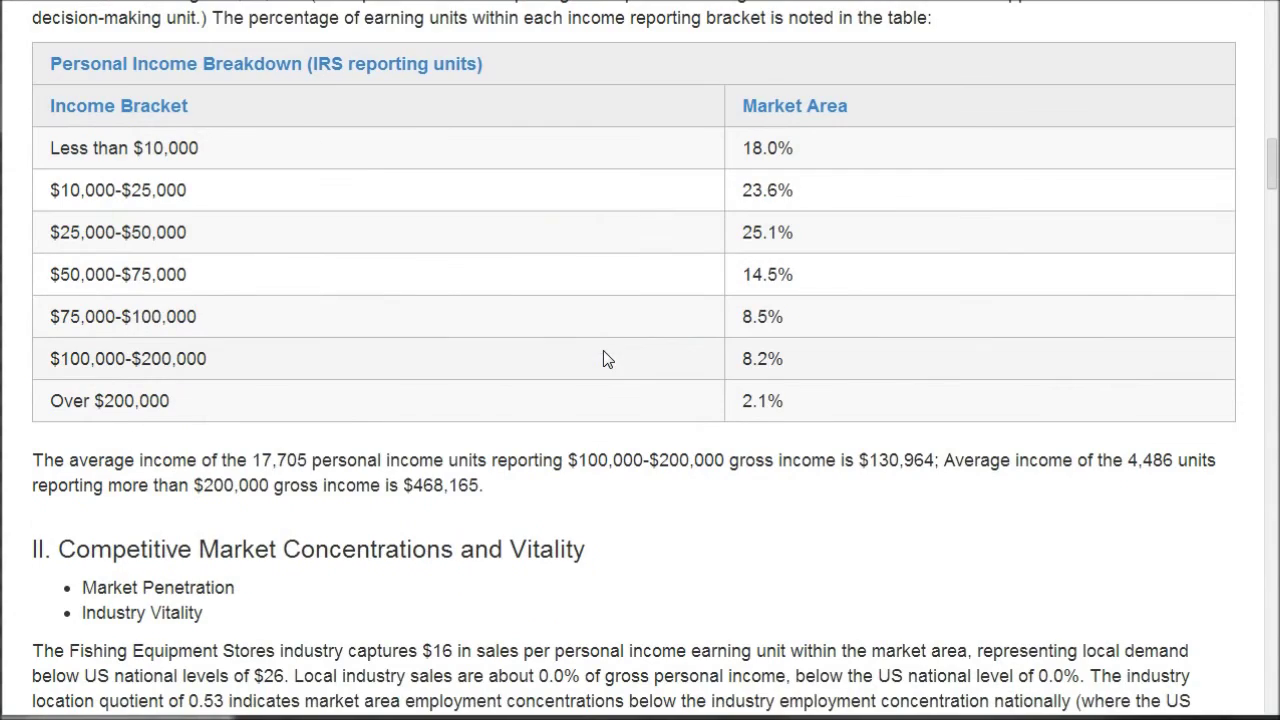
scroll(603, 357, down, 1)
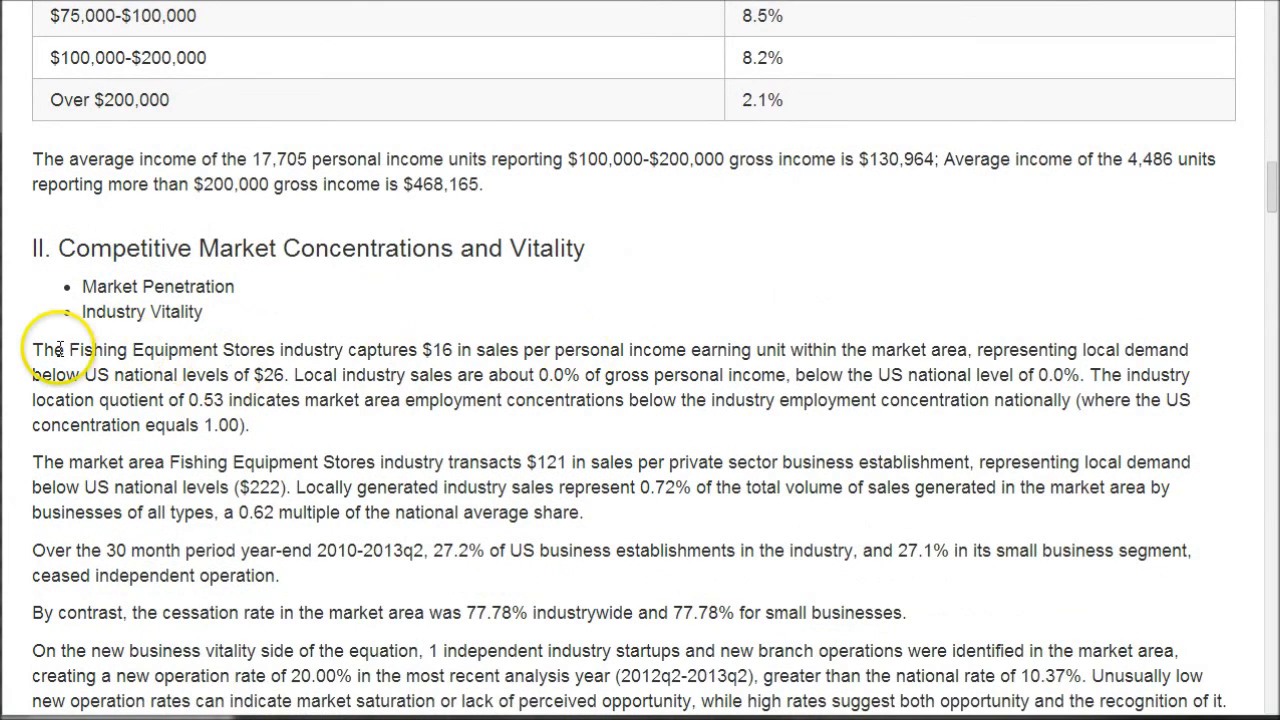
drag(110, 350, 300, 375)
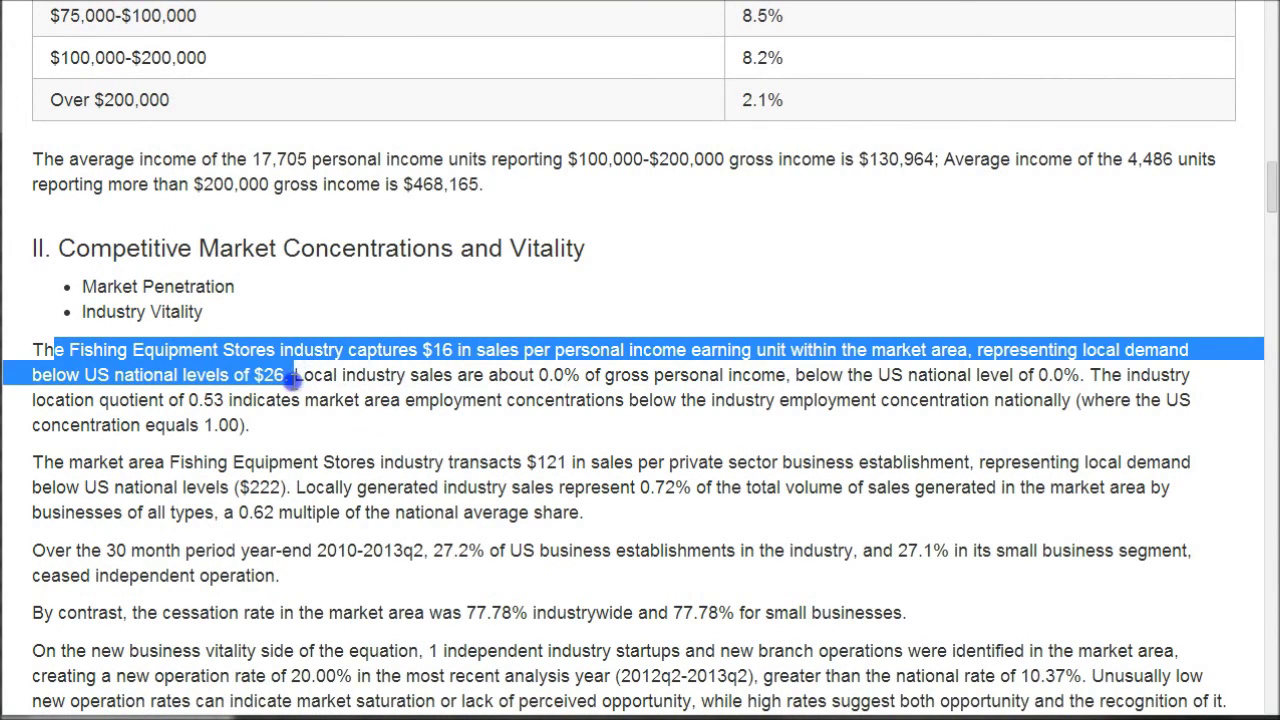
click(435, 383)
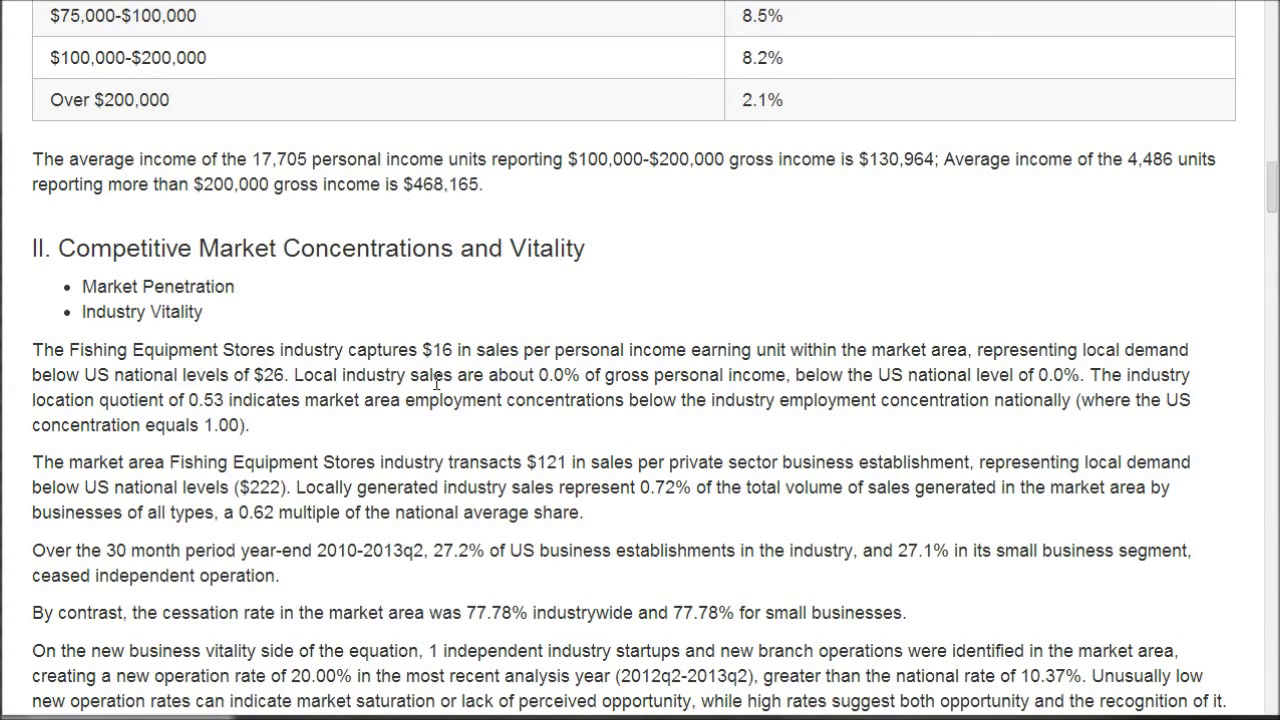
scroll(439, 390, up, 15)
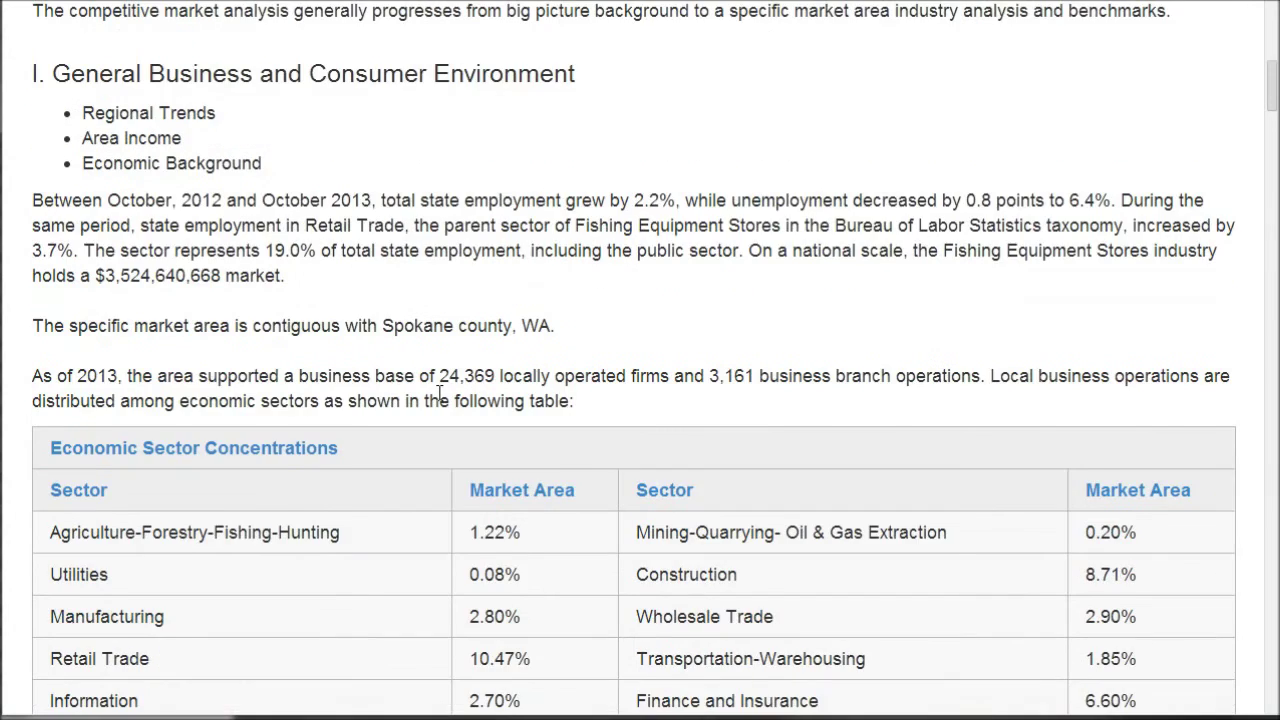